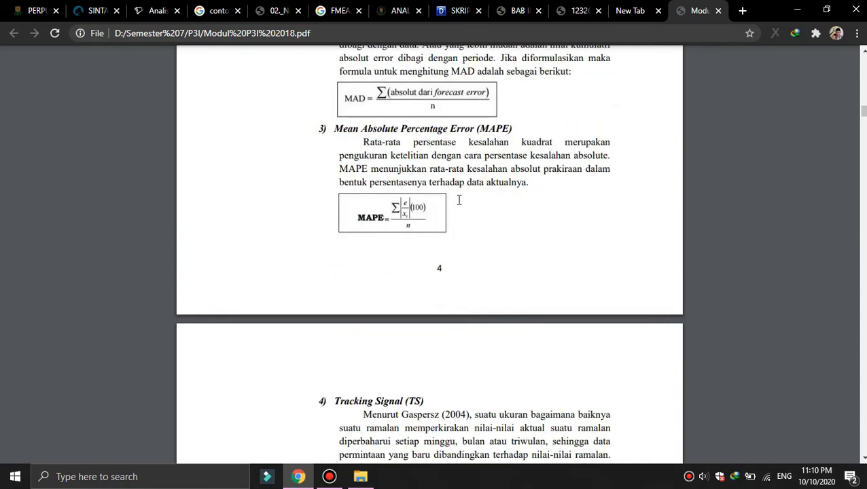
Read through the practicum module PDF up to Contoh 1: Smooth Production in the aggregate planning chapter.
scroll(458, 200, "down", 20)
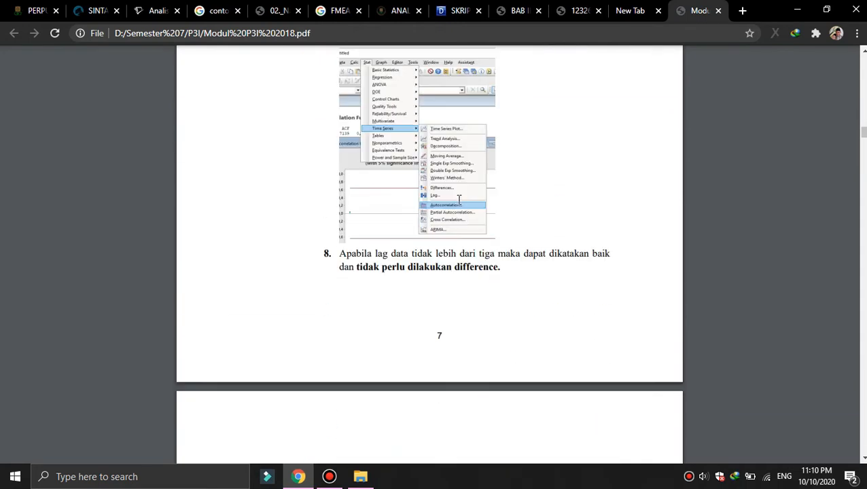
scroll(437, 208, "down", 20)
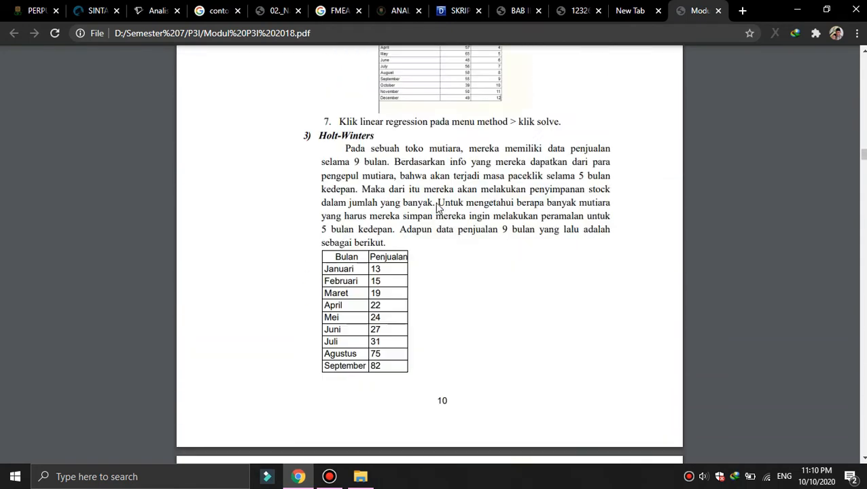
scroll(437, 207, "down", 20)
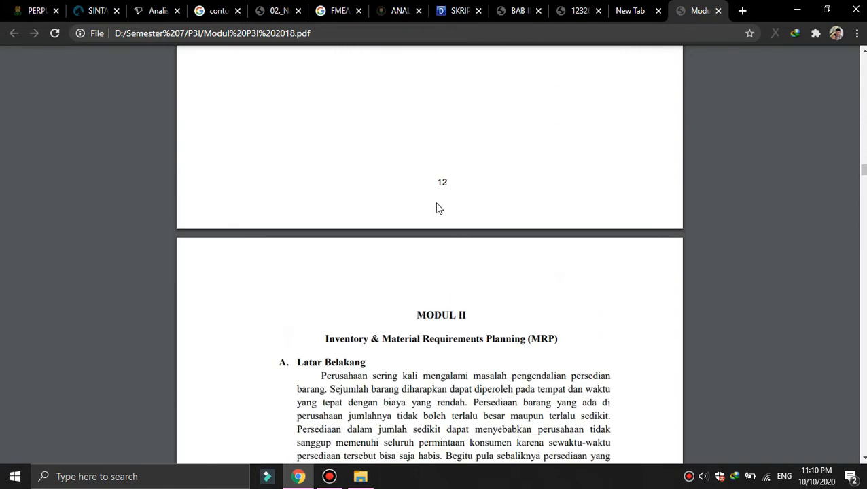
scroll(437, 207, "down", 20)
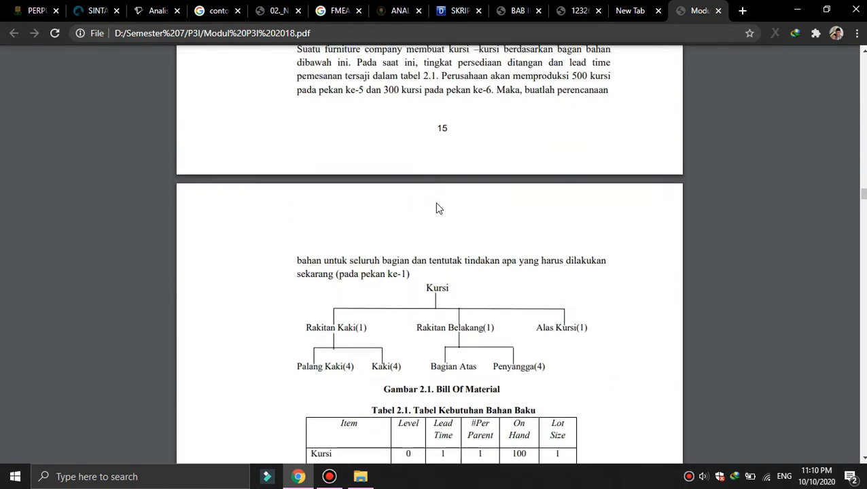
scroll(437, 208, "down", 20)
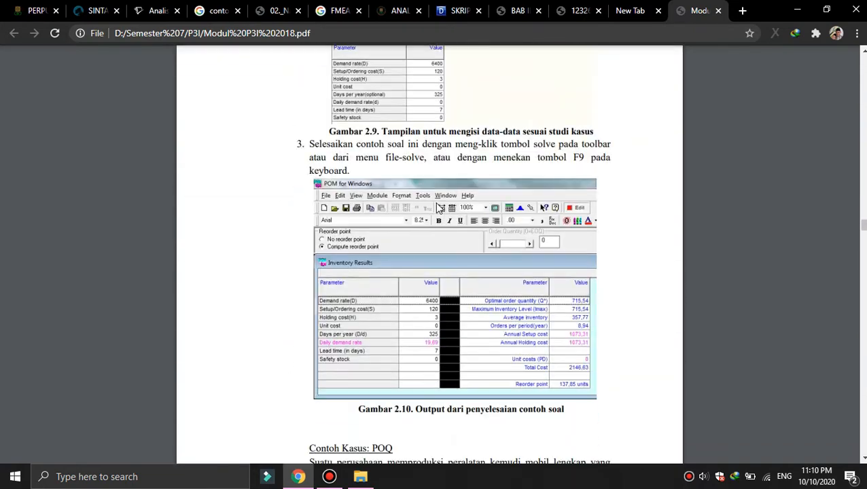
scroll(437, 208, "down", 20)
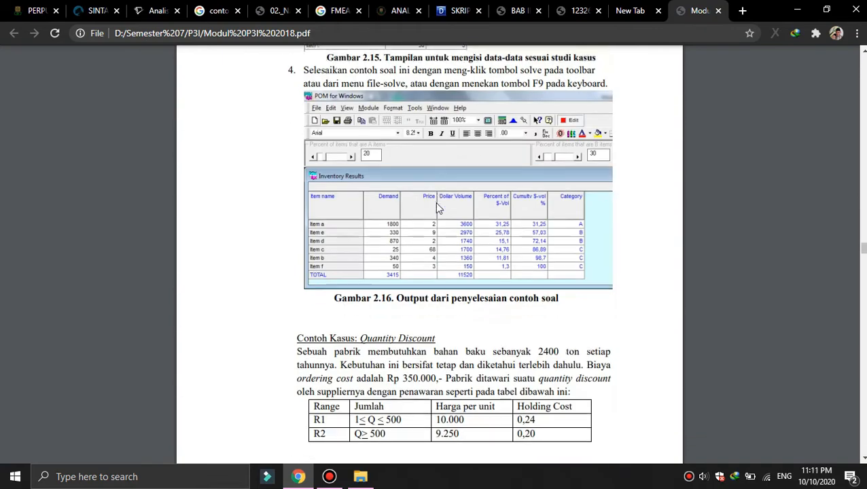
scroll(438, 208, "up", 10)
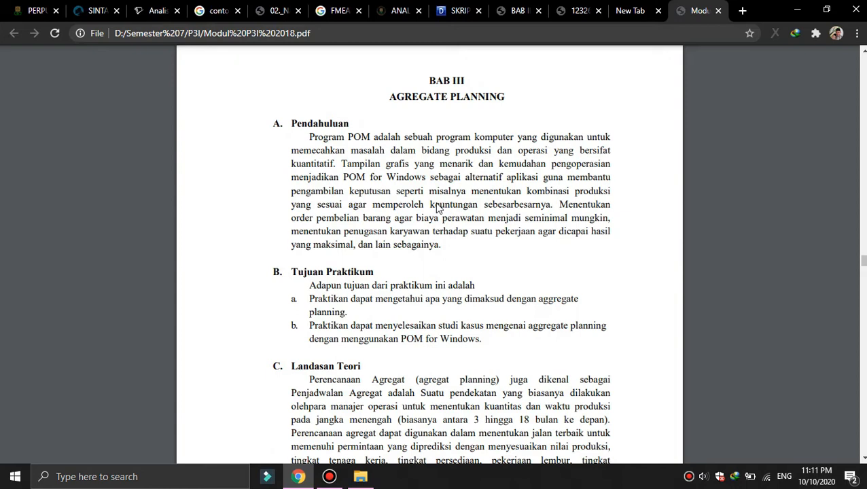
scroll(437, 208, "down", 3)
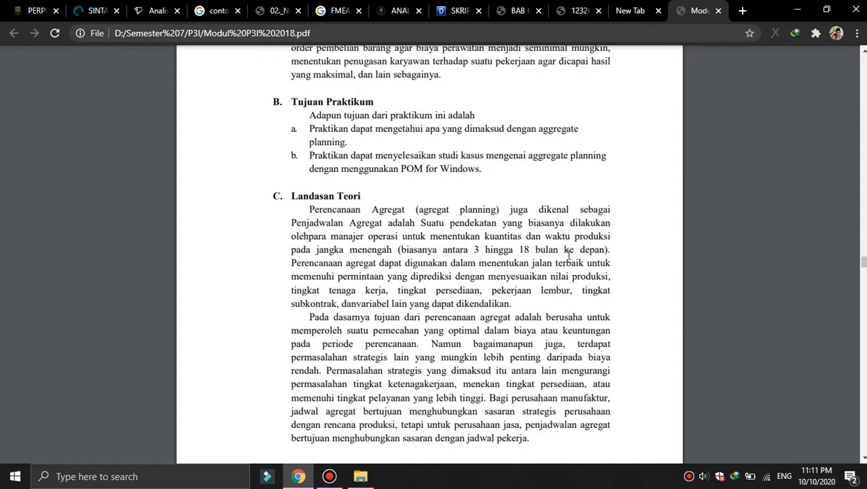
scroll(568, 253, "down", 15)
scroll(568, 253, "down", 6)
scroll(567, 253, "up", 4)
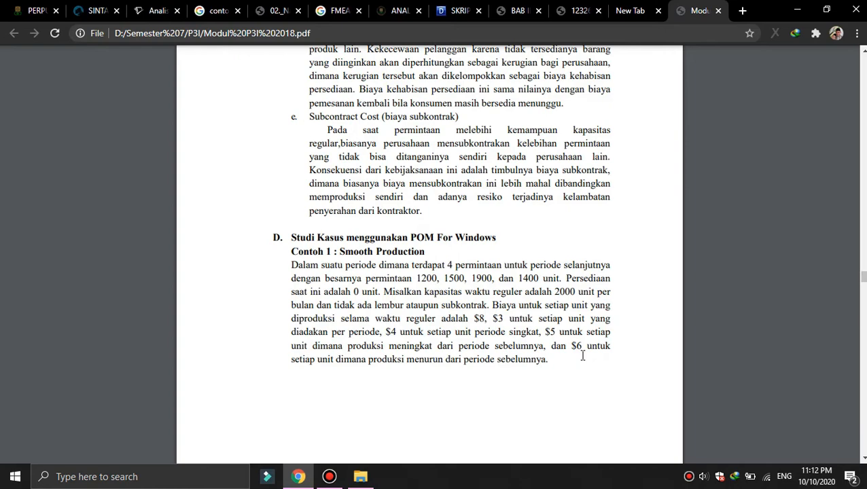
Switch to POM for Windows 3, dismiss the tip of the day and load the Aggregate Planning module.
left_click(798, 10)
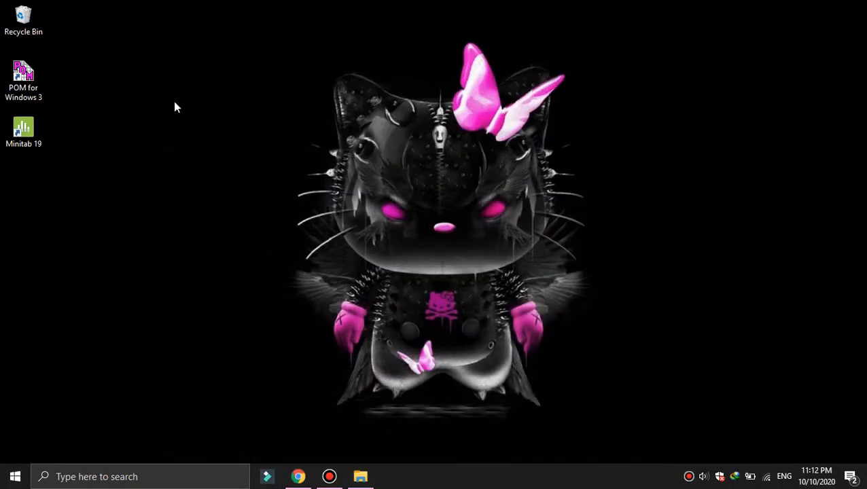
double_click(24, 77)
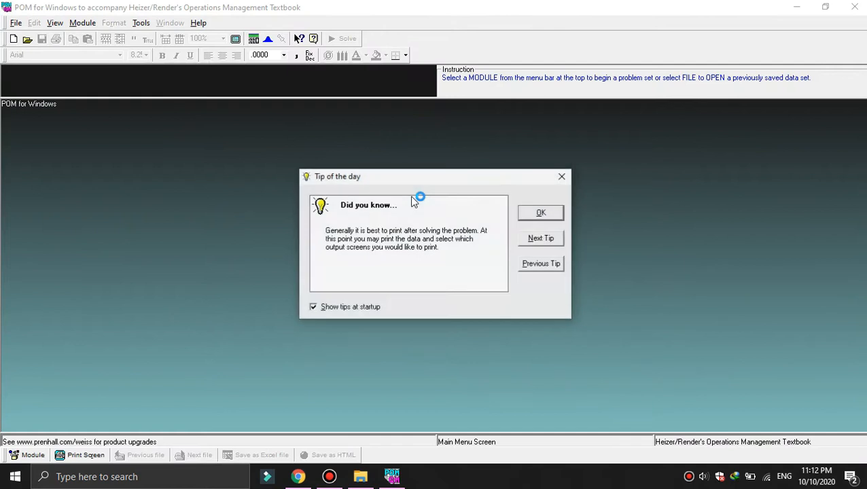
left_click(547, 214)
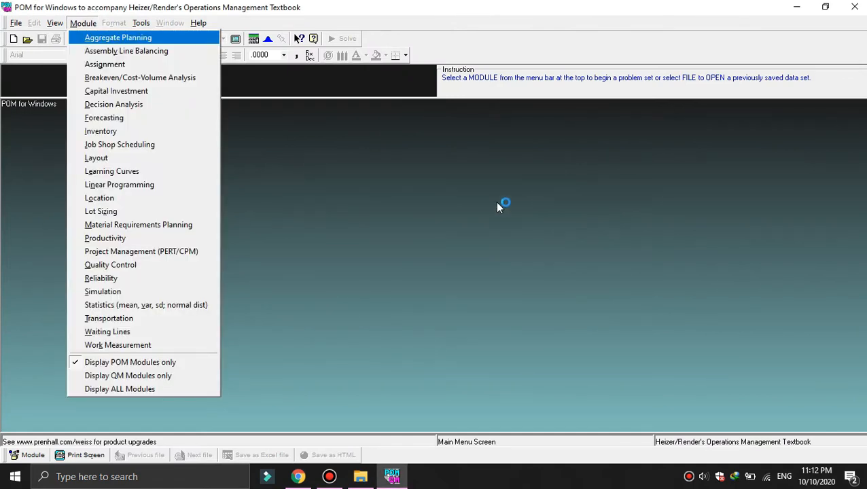
left_click(119, 40)
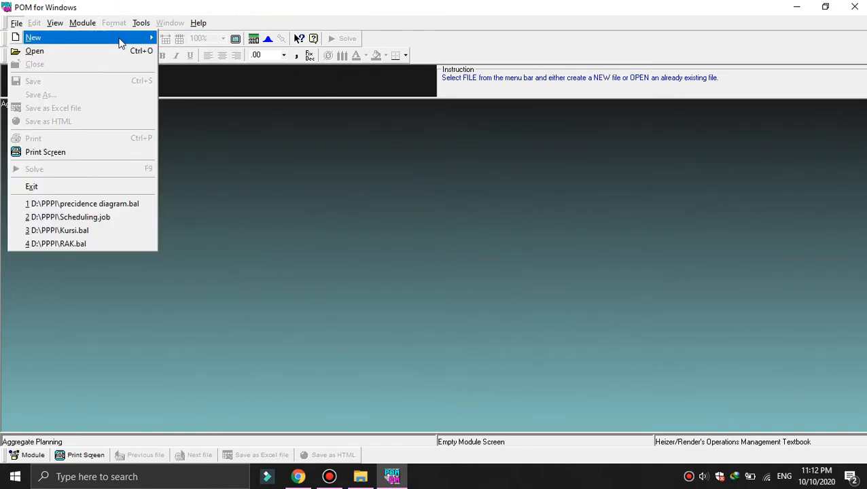
Create a new Aggregate Planning data set titled Modul3 with the default four periods and backordered shortages.
mouse_move(146, 41)
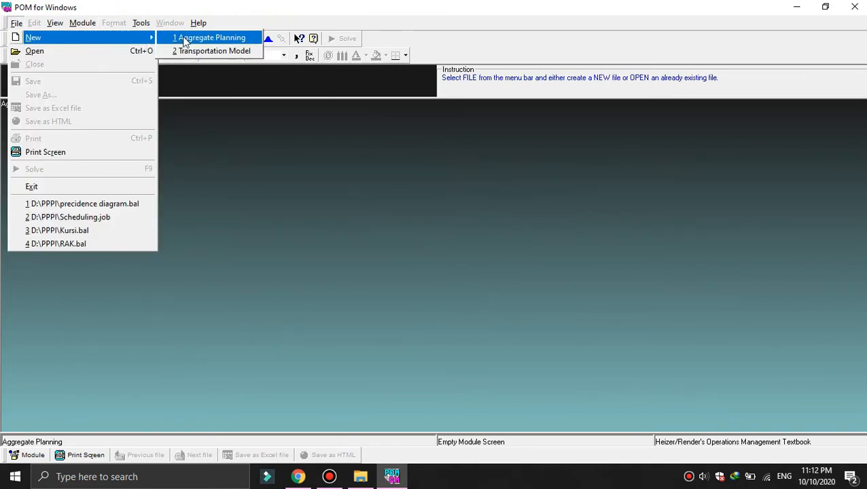
left_click(204, 38)
left_click_drag(326, 184, 292, 188)
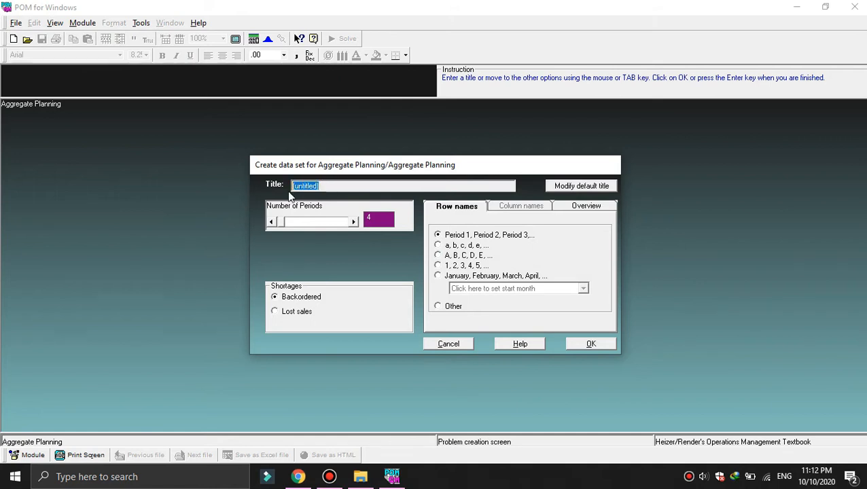
type("Modul3")
left_click(597, 343)
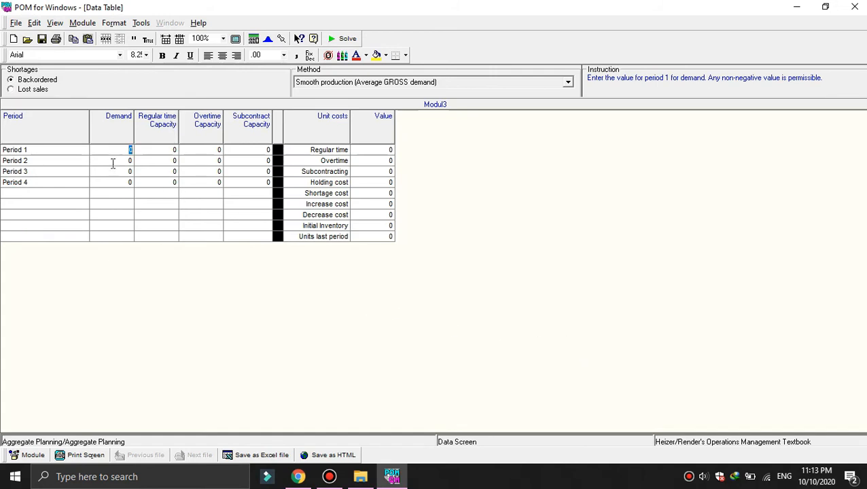
Enter the demand for periods 1 to 4 as 1200, 1500, 1900 and 1400.
type("1200")
key("Return")
type("1500")
key("Return")
type("1900")
key("Return")
type("1400")
Set the regular time capacity to 2000 for all four periods.
key("Tab")
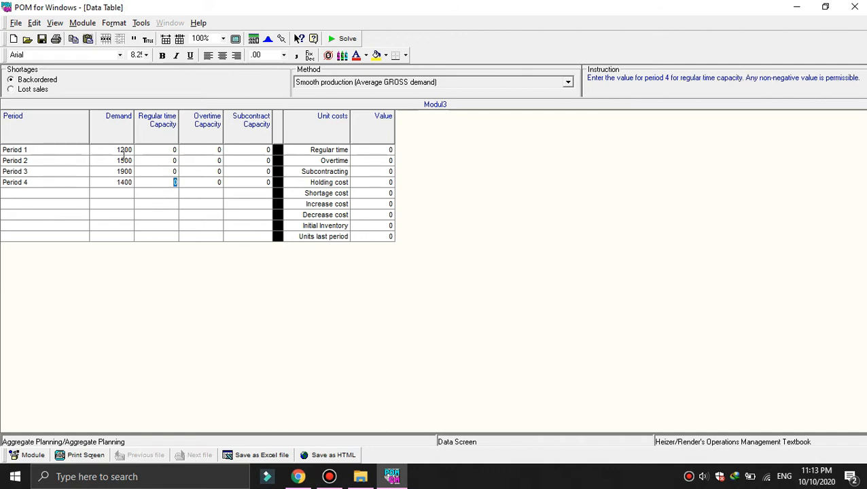
type("2000")
key("BackSpace")
key("BackSpace")
key("BackSpace")
key("BackSpace")
type("2000")
key("Up")
type("2000")
key("Up")
type("2000")
key("Up")
type("2000")
Set the unit costs to 8 for regular time, 9 for overtime and 11 for subcontracting.
key("Tab")
key("Tab")
key("Tab")
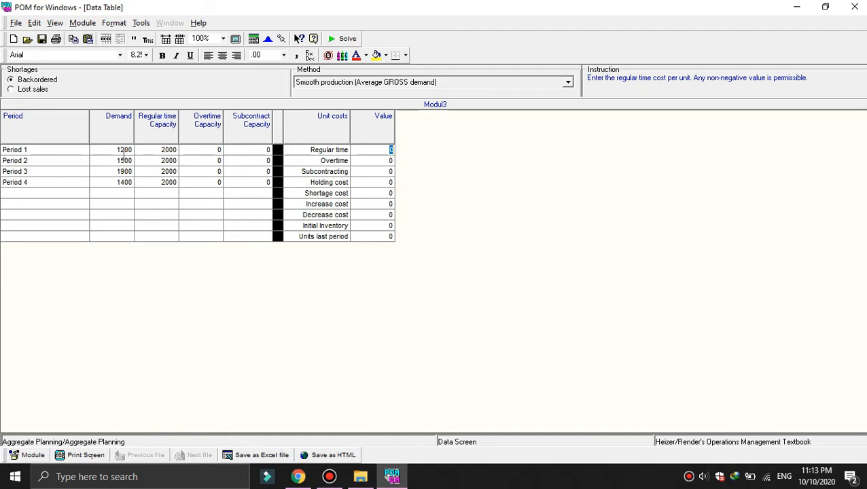
type("8")
key("Return")
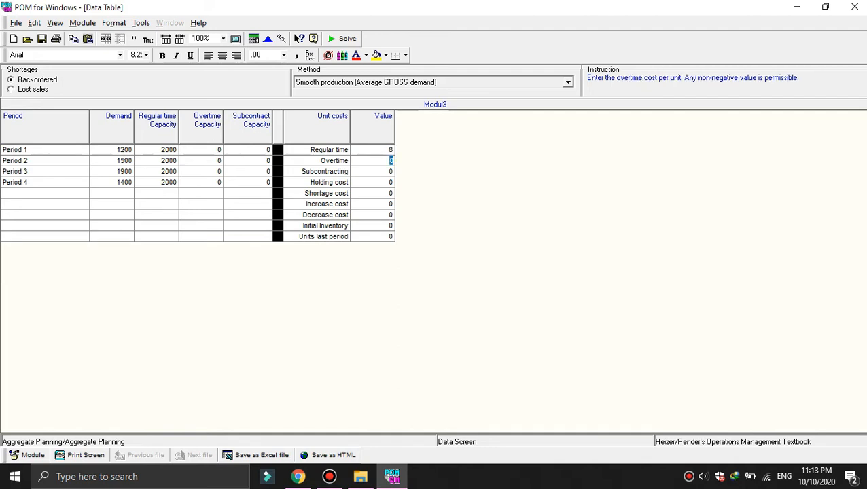
type("9")
key("Return")
type("11")
key("Return")
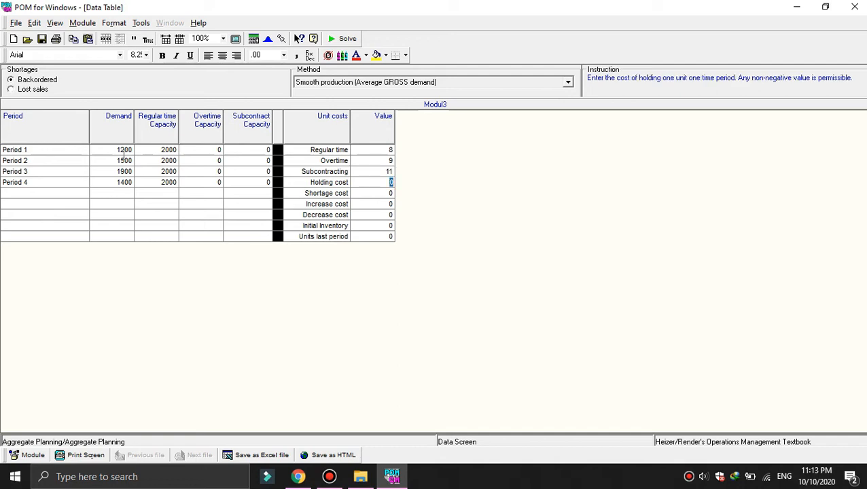
Set the holding cost to 3, shortage cost to 4, increase cost to 5 and decrease cost to 6.
type("3")
key("Return")
type("4")
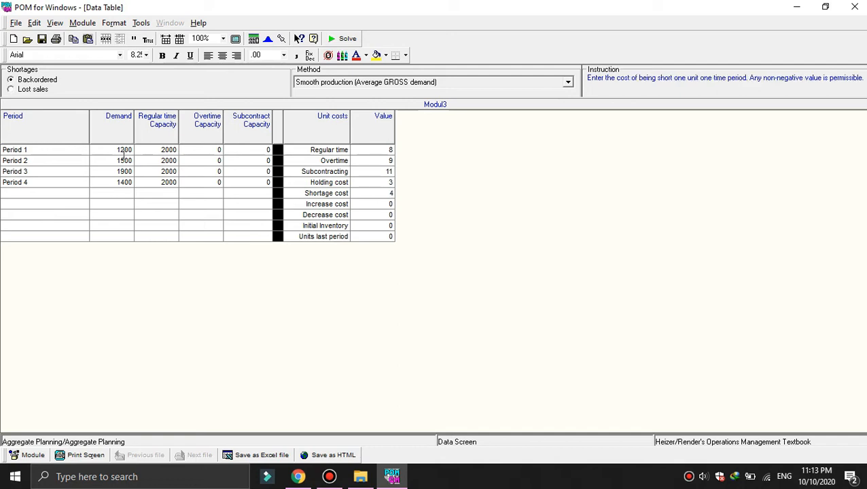
key("Return")
type("5")
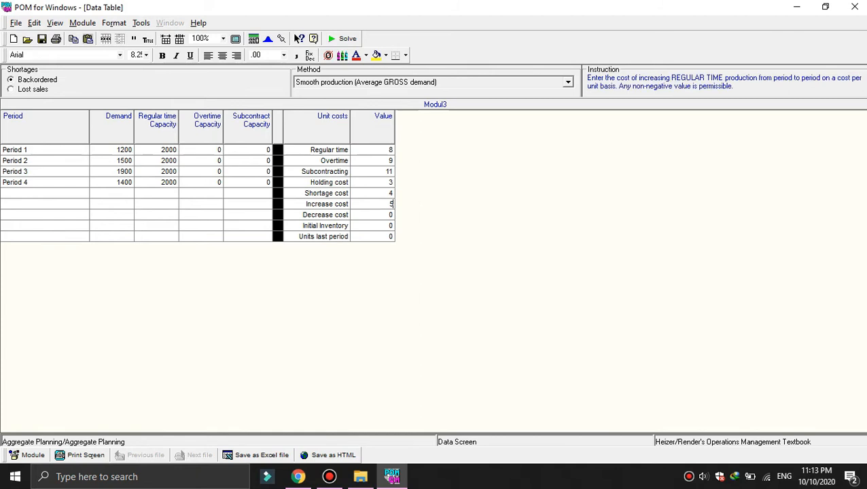
key("Return")
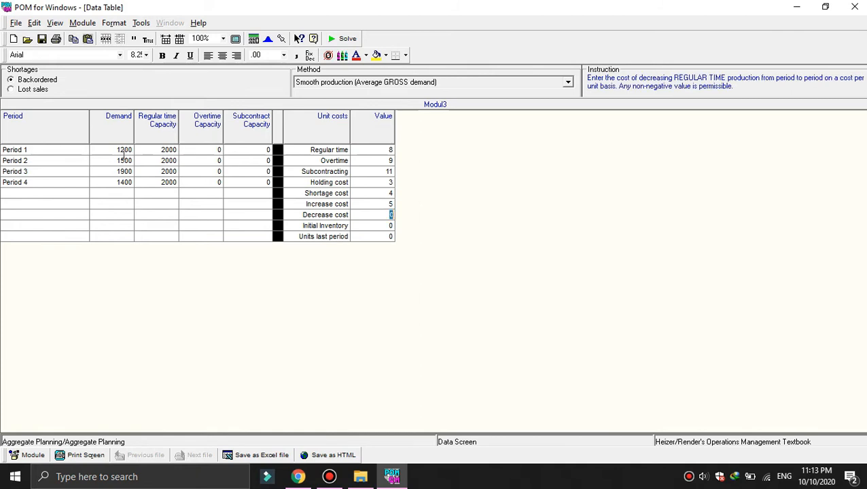
type("6")
Choose the Smooth production (Average GROSS demand) method and solve the problem.
left_click(567, 83)
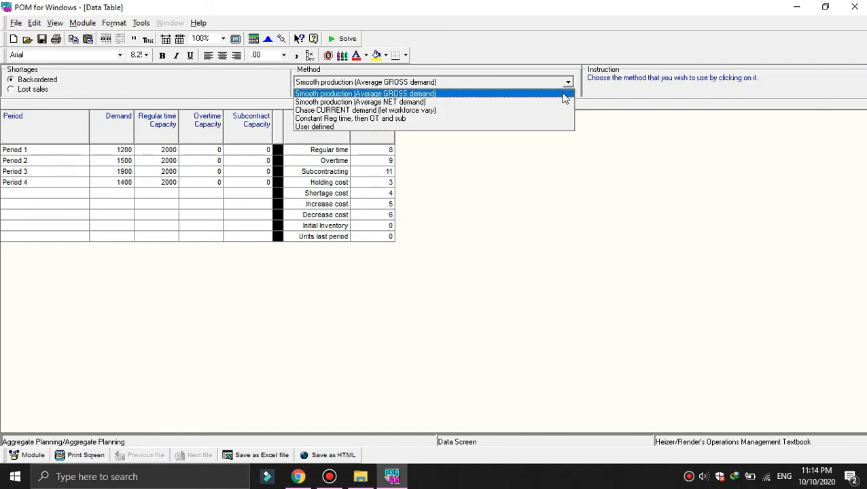
left_click(559, 93)
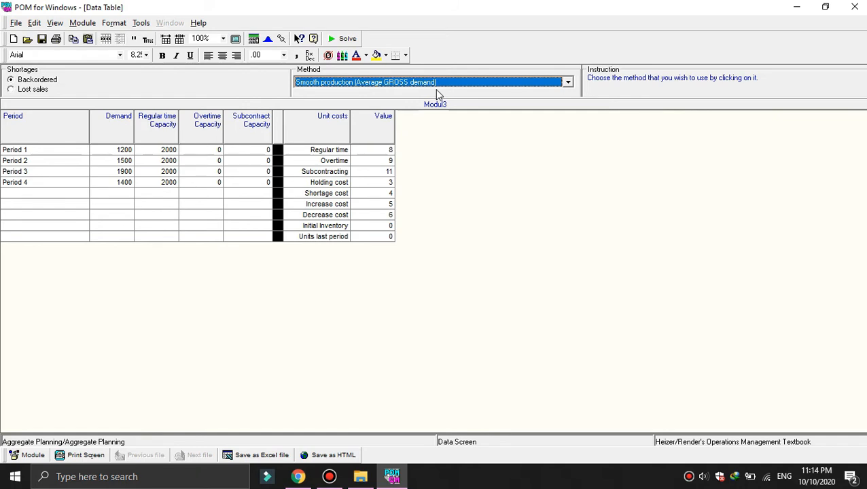
left_click(344, 39)
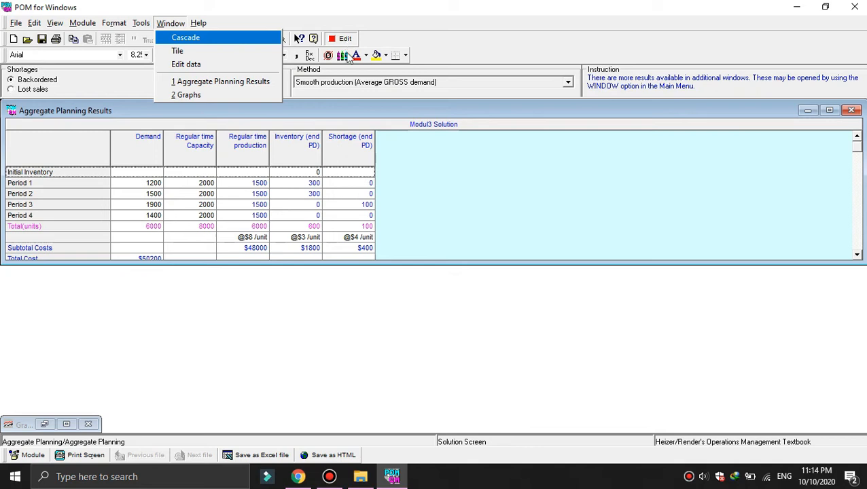
Enlarge the Aggregate Planning Results window to fit the whole table and examine the production, inventory and shortage columns.
left_click(402, 268)
left_click_drag(400, 266, 401, 296)
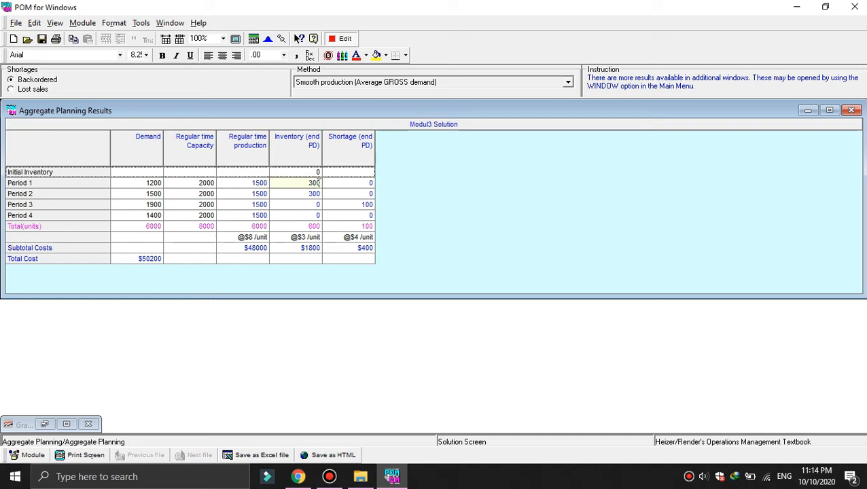
left_click(269, 201)
left_click(326, 205)
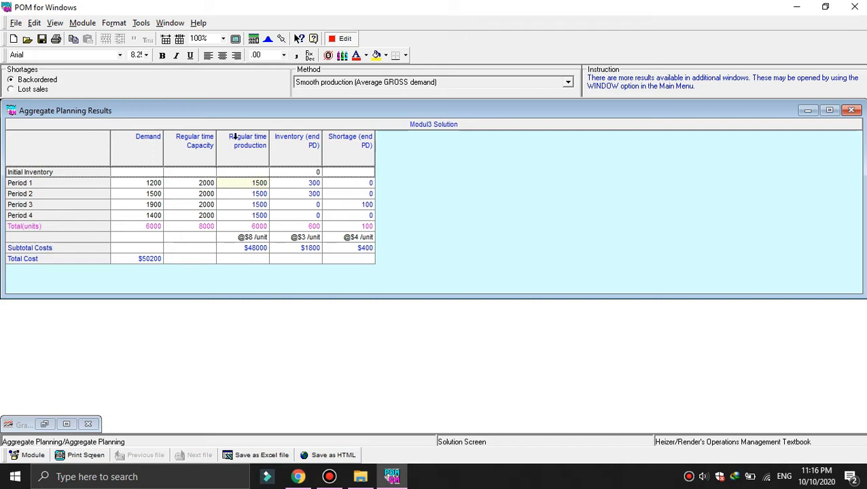
Display the graph of demand and production quantities per period.
left_click(169, 23)
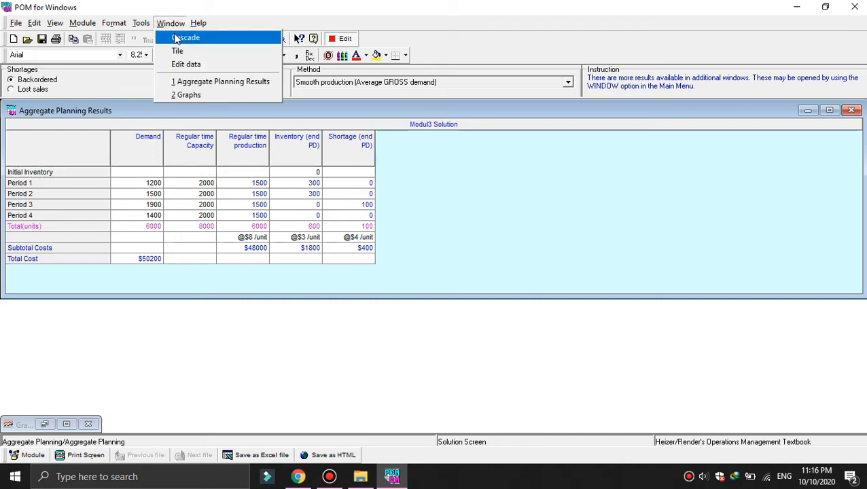
left_click(198, 95)
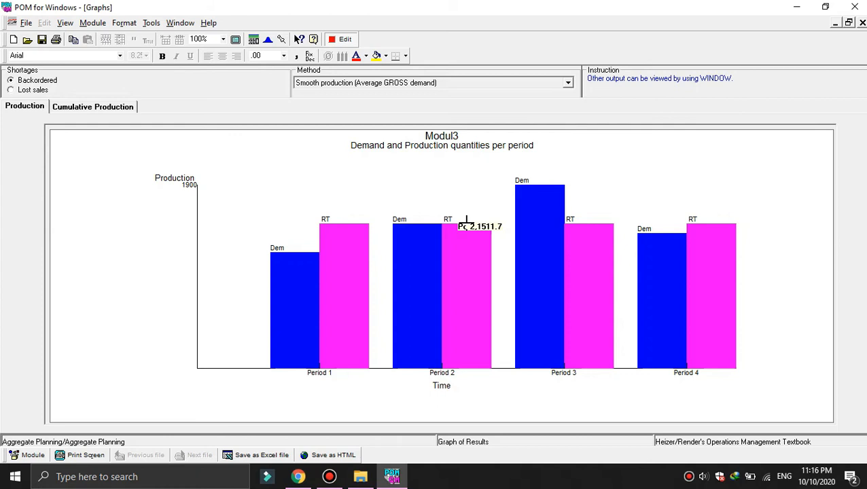
Return to the data table and set the initial inventory to 100.
left_click(345, 38)
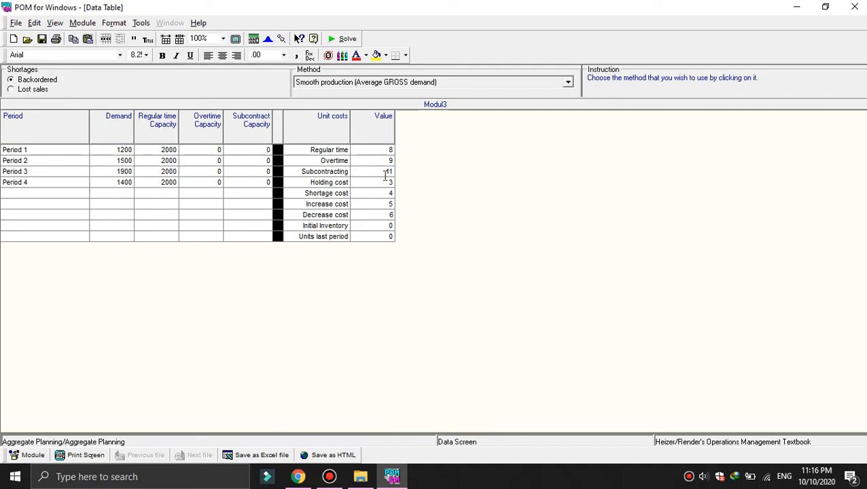
left_click(388, 225)
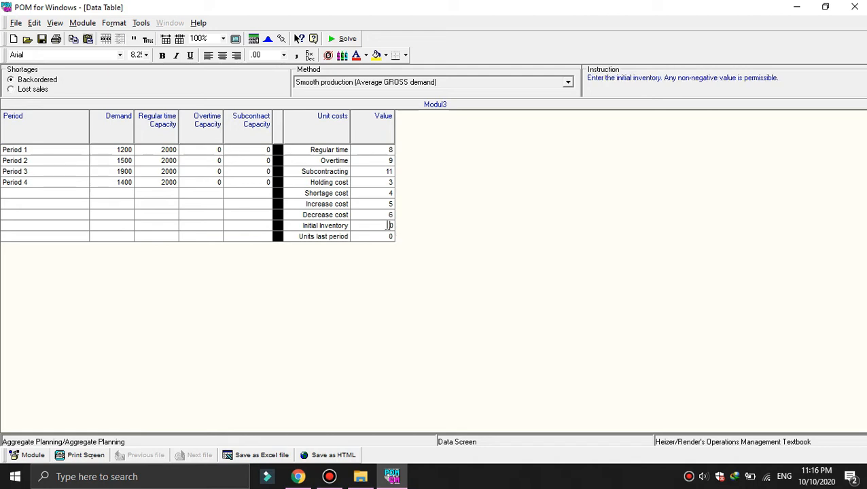
type("100")
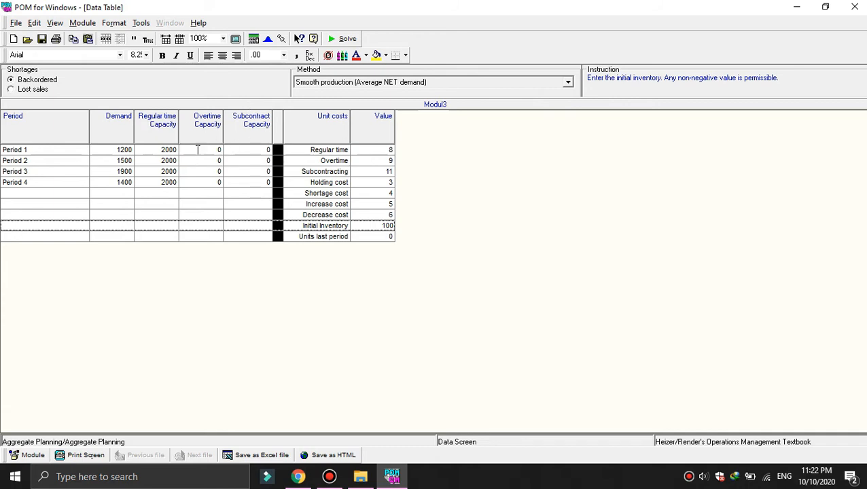
Change the regular time capacity to 1000 for all four periods.
left_click(163, 149)
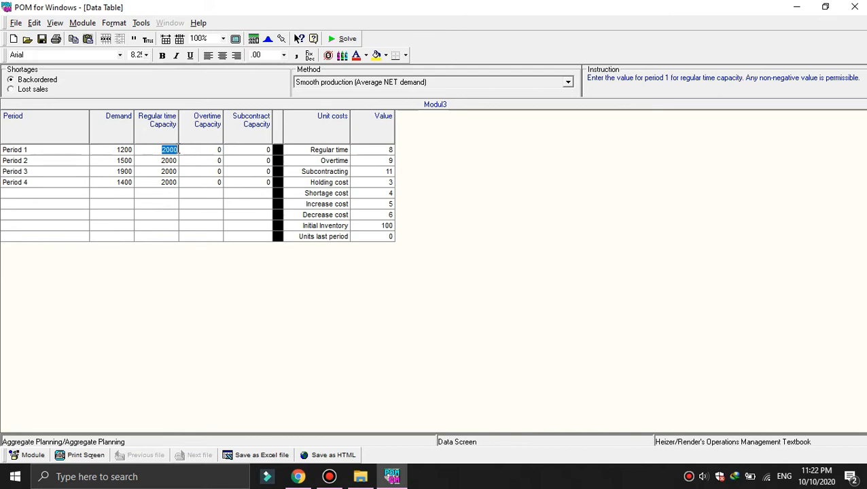
type("1000")
key("Return")
type("1000")
key("Return")
type("1000")
key("Return")
type("1000")
Set the overtime capacity to 100 for all four periods.
left_click(209, 151)
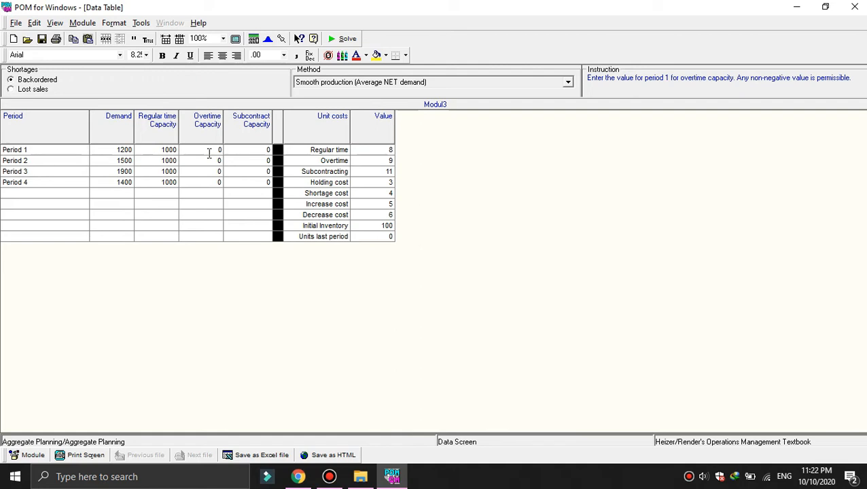
type("1000")
key("BackSpace")
key("Return")
type("100")
key("Return")
type("100")
key("Return")
type("100")
Set the subcontract capacity to 900 for all four periods.
left_click(255, 147)
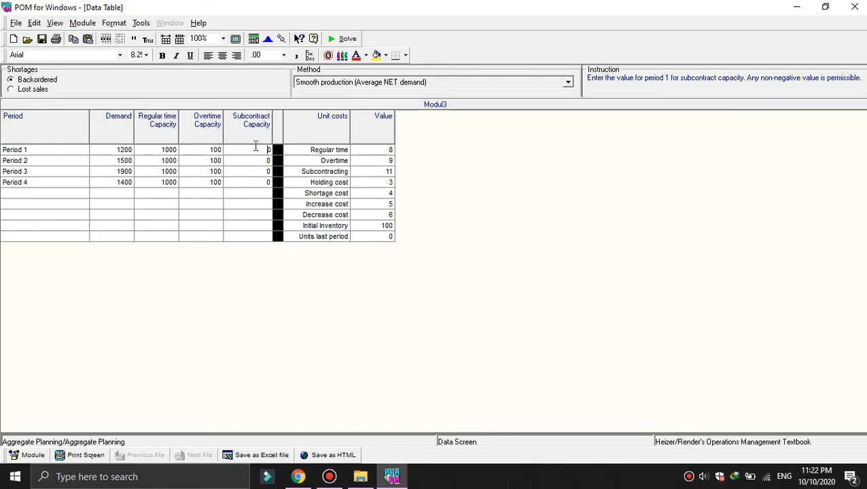
type("9000")
key("BackSpace")
key("Return")
type("90")
key("Return")
type("900900")
Reset the initial inventory to 0 and solve the aggregate planning problem.
left_click(381, 225)
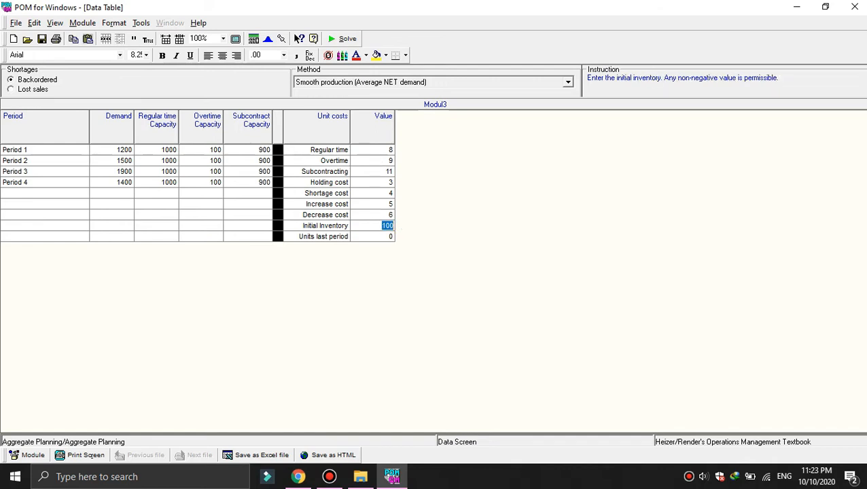
type("0")
left_click(384, 236)
left_click(343, 39)
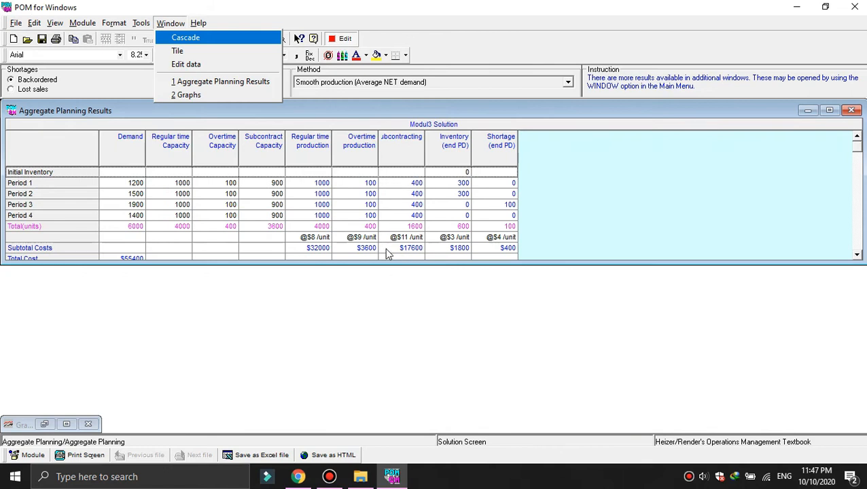
Enlarge the Aggregate Planning Results window to fit the whole table and examine the period 3 demand, subcontracting total and total cost.
left_click(571, 188)
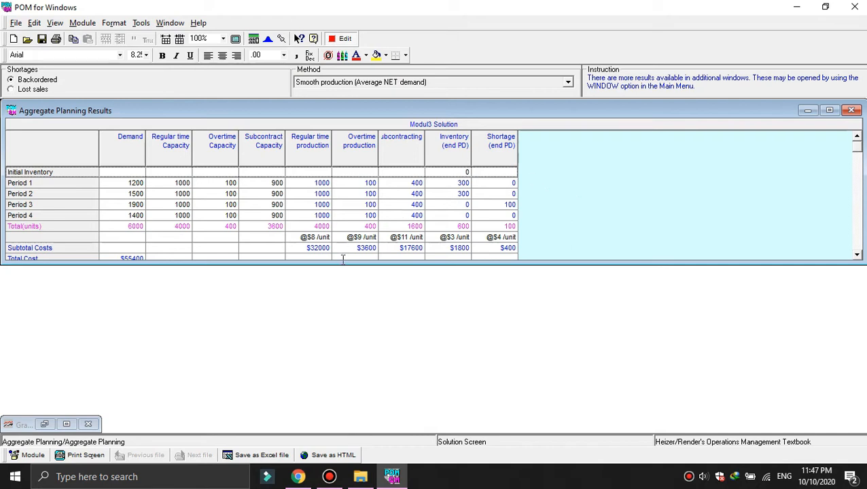
left_click_drag(339, 265, 340, 289)
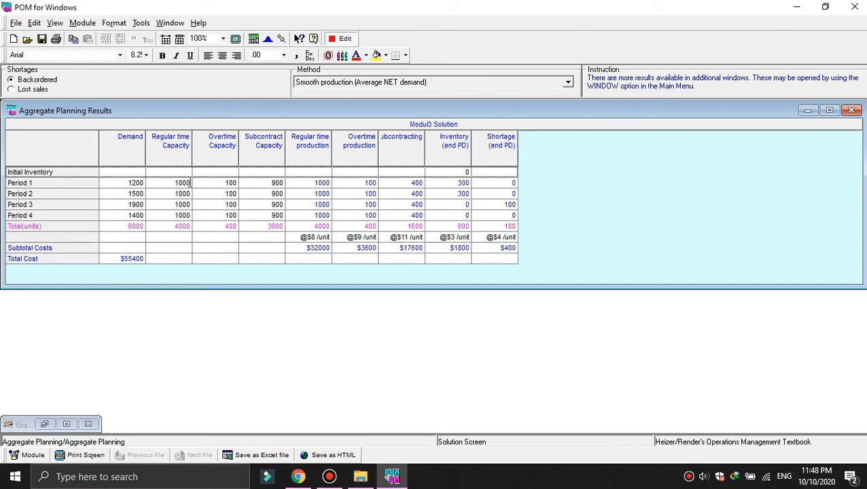
left_click(128, 208)
left_click(411, 227)
left_click(145, 260)
Return to the data table and set the unit costs to 11 for overtime and 9 for subcontracting.
left_click(345, 44)
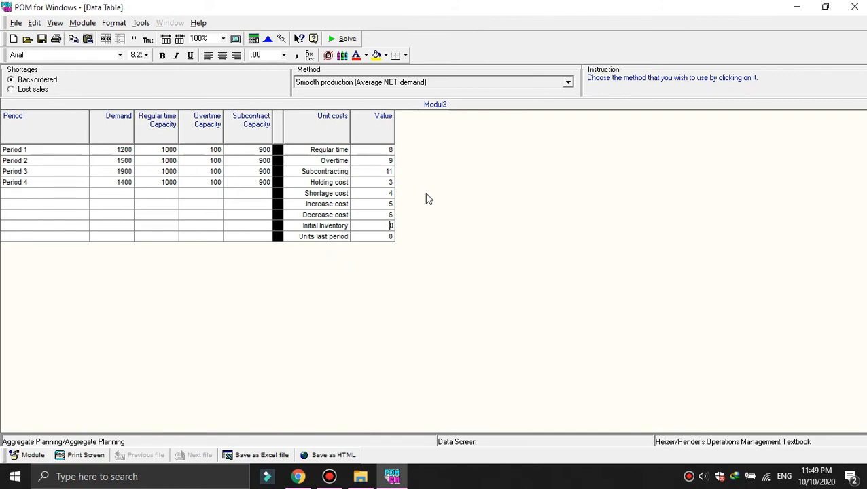
left_click(390, 161)
double_click(390, 161)
type("11")
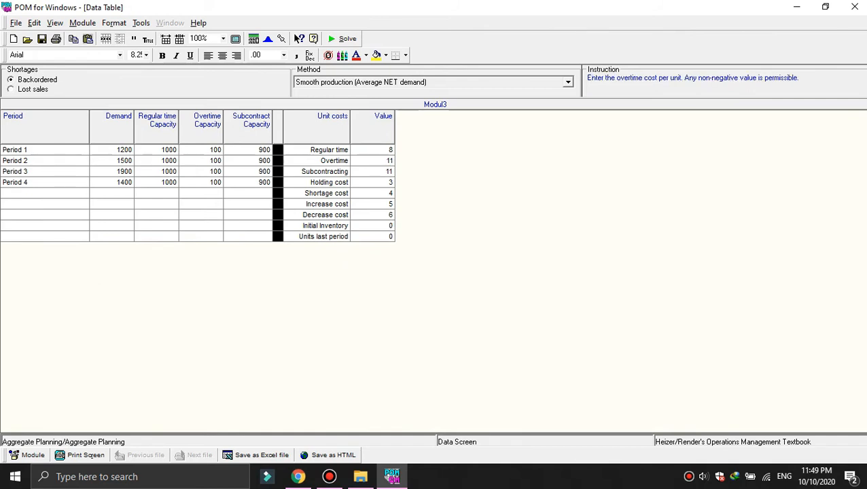
left_click(390, 171)
double_click(390, 172)
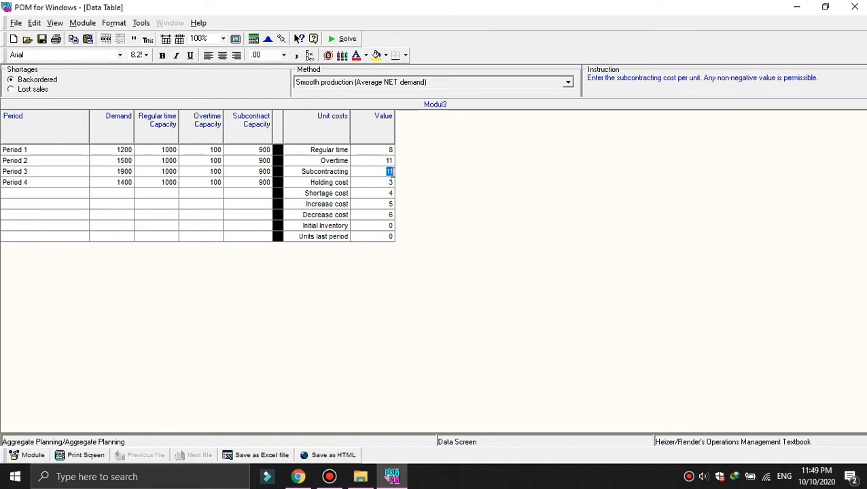
type("9")
Solve the problem with the new unit costs and enlarge the results window to show the whole table.
left_click(344, 40)
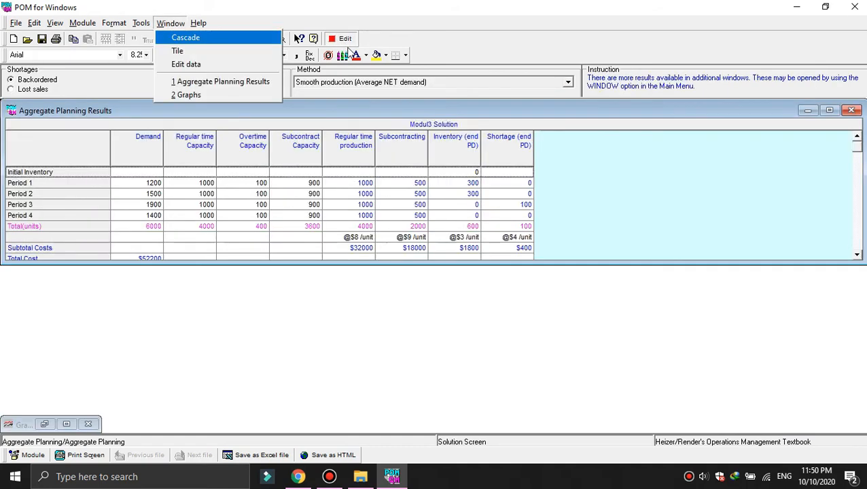
left_click(606, 193)
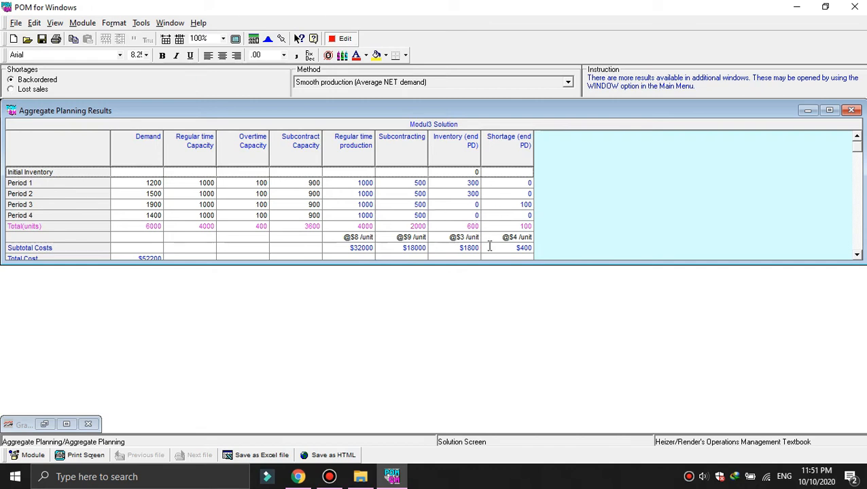
left_click_drag(501, 264, 504, 285)
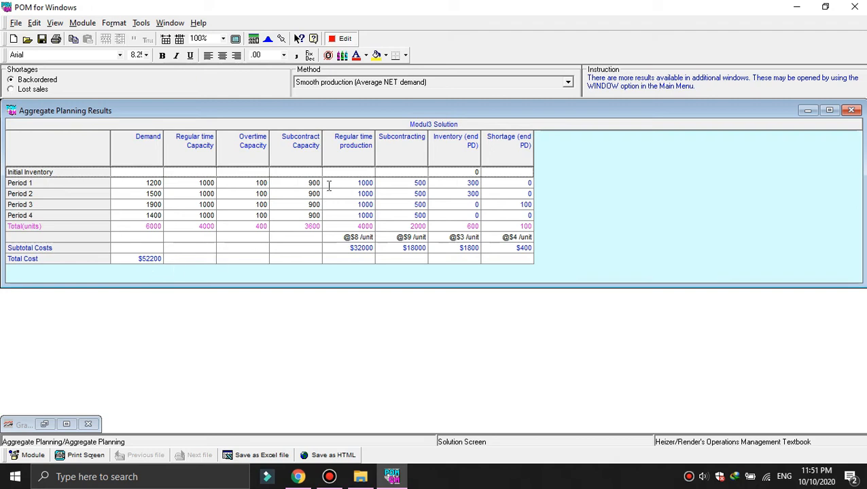
Return to the data table, change the shortages option to Lost sales, and solve again with the full results table in view.
left_click(343, 39)
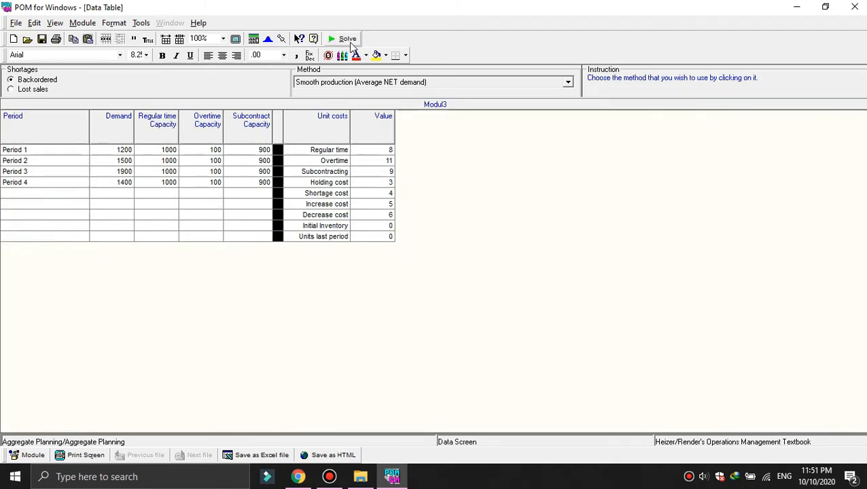
left_click(13, 95)
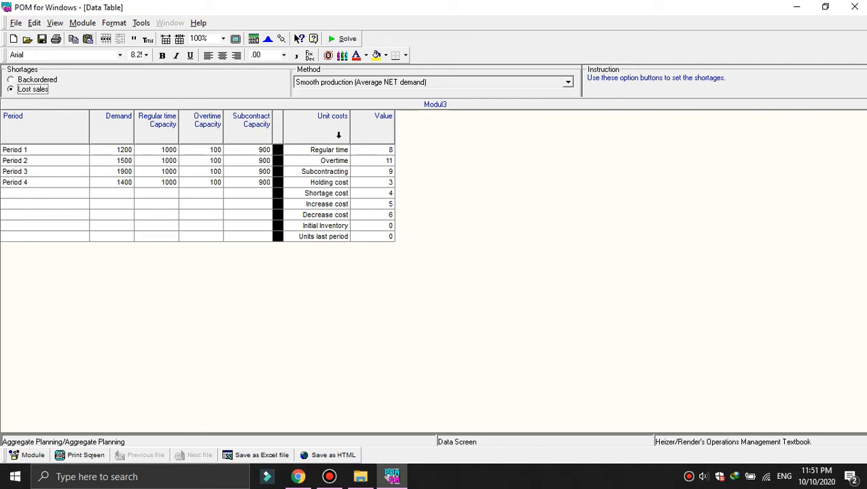
left_click(341, 39)
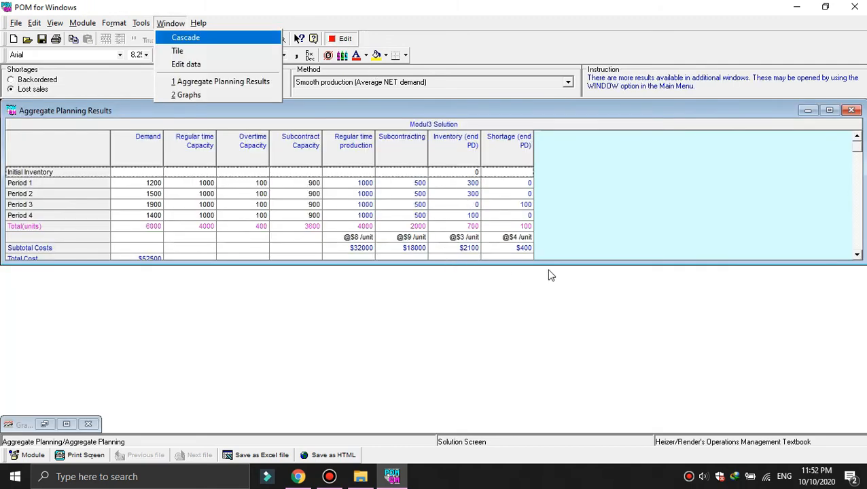
left_click(569, 272)
left_click_drag(565, 264, 552, 291)
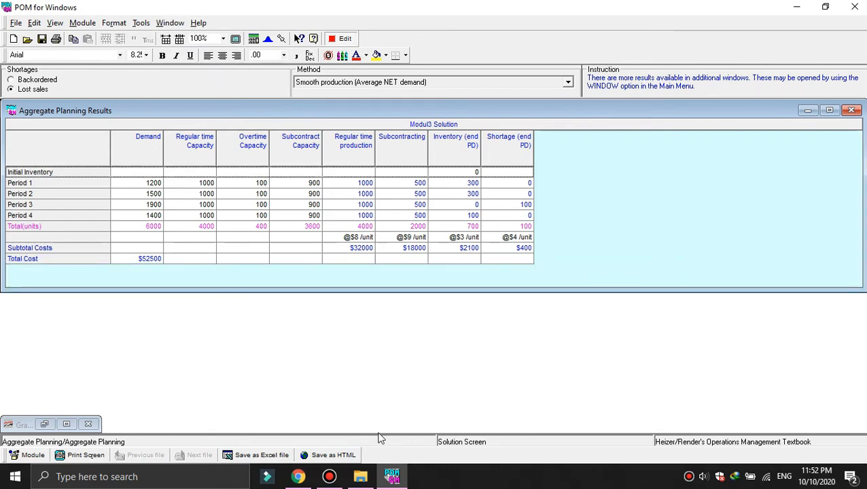
Switch to the module PDF in Chrome and examine the data and solution of Contoh 5, Lost sales case 1.
mouse_move(304, 479)
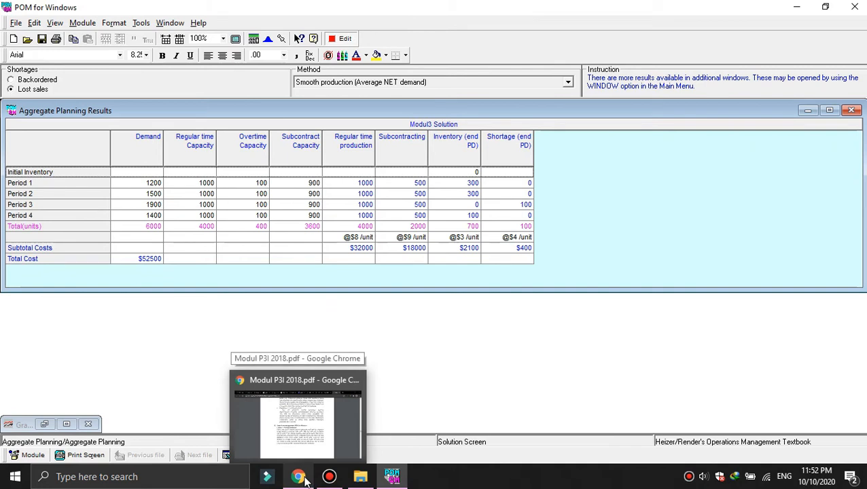
left_click(304, 479)
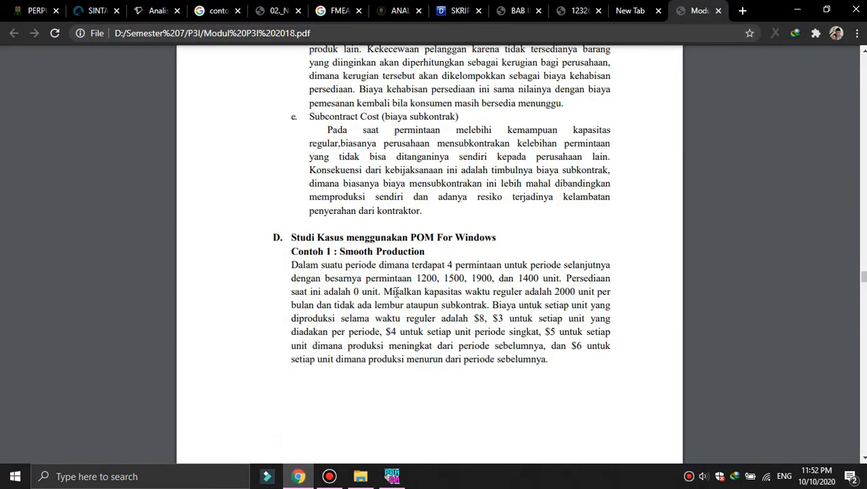
scroll(396, 292, "down", 20)
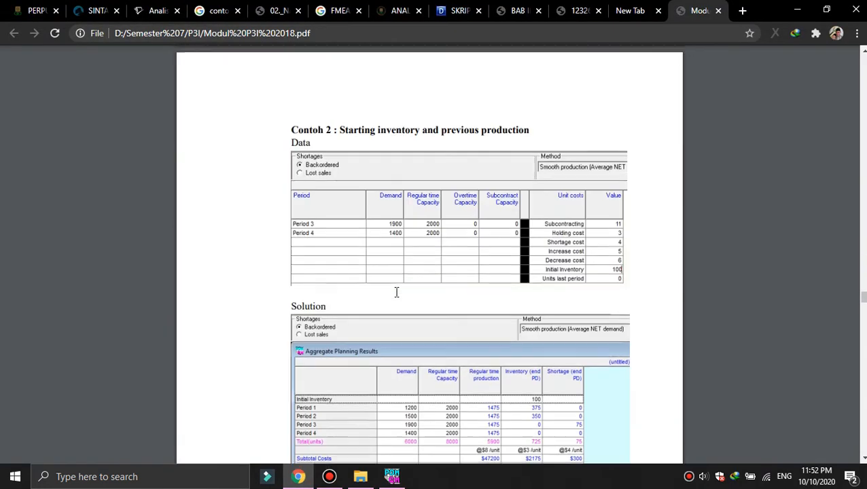
scroll(396, 293, "down", 9)
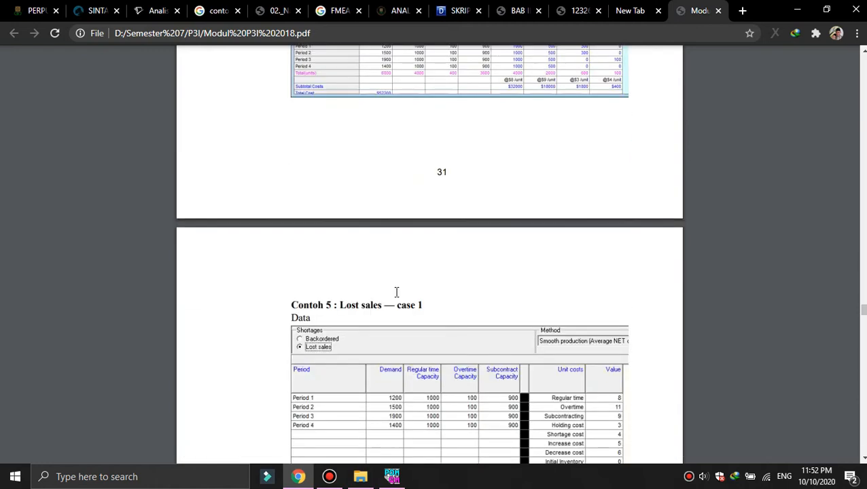
scroll(396, 292, "up", 2, "ctrl")
scroll(396, 292, "down", 4)
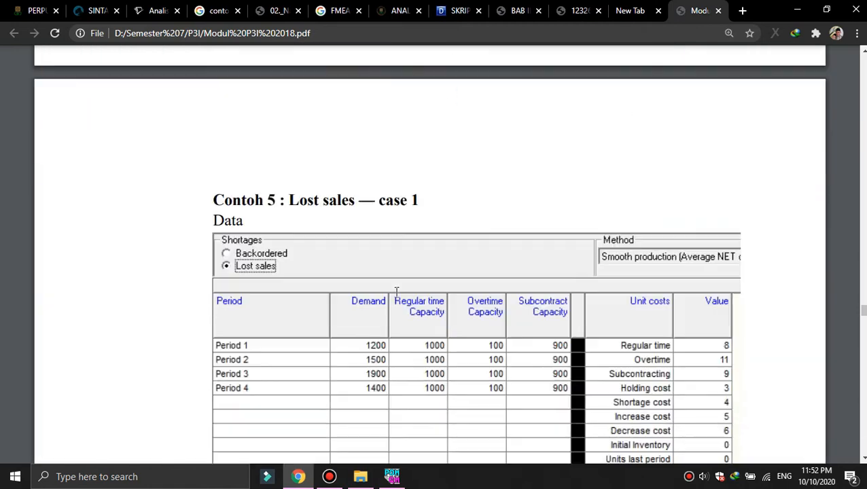
scroll(396, 292, "down", 4)
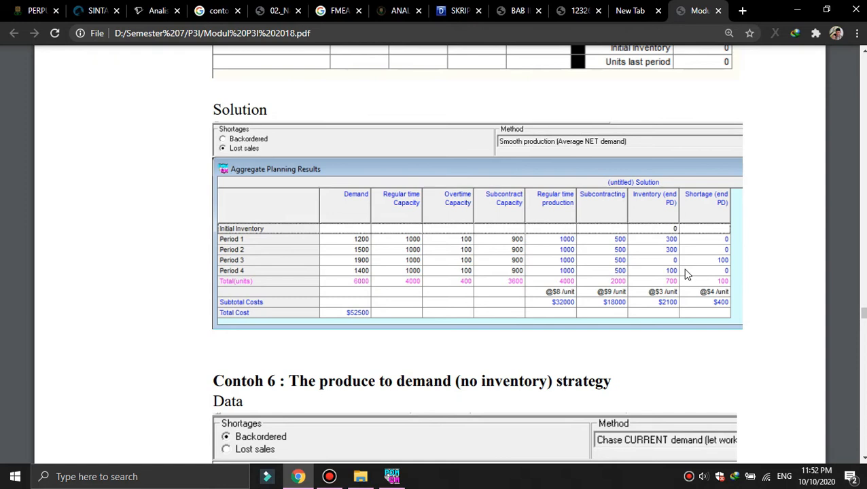
Compare the period-end inventory and shortage columns in the backordered solutions of the example preceding Contoh 4 and of Contoh 4 itself.
scroll(685, 272, "up", 5)
scroll(686, 274, "up", 1)
scroll(685, 274, "down", 7)
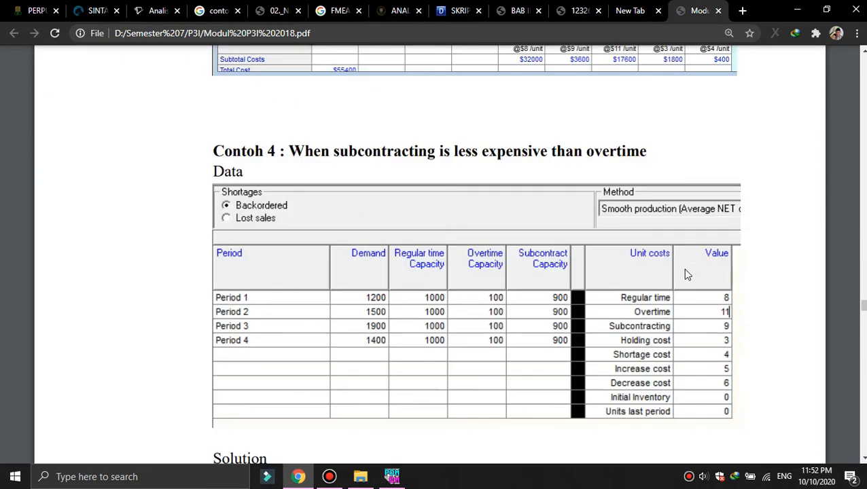
scroll(682, 274, "up", 3)
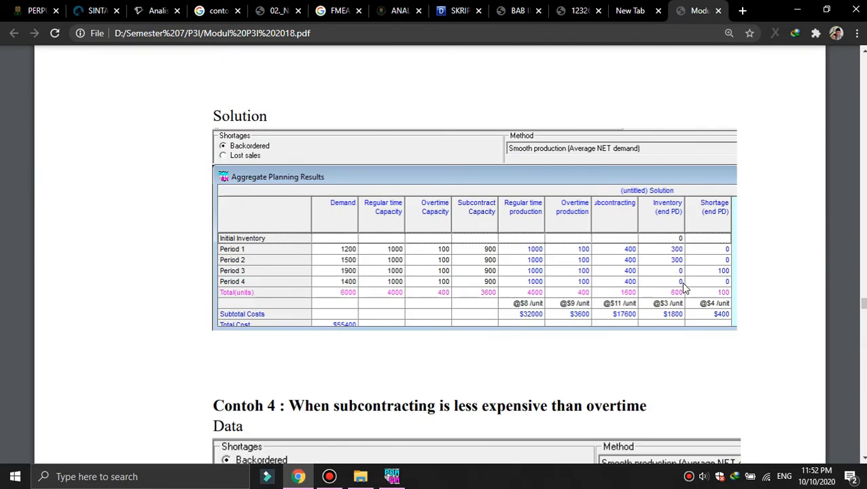
scroll(685, 289, "down", 6)
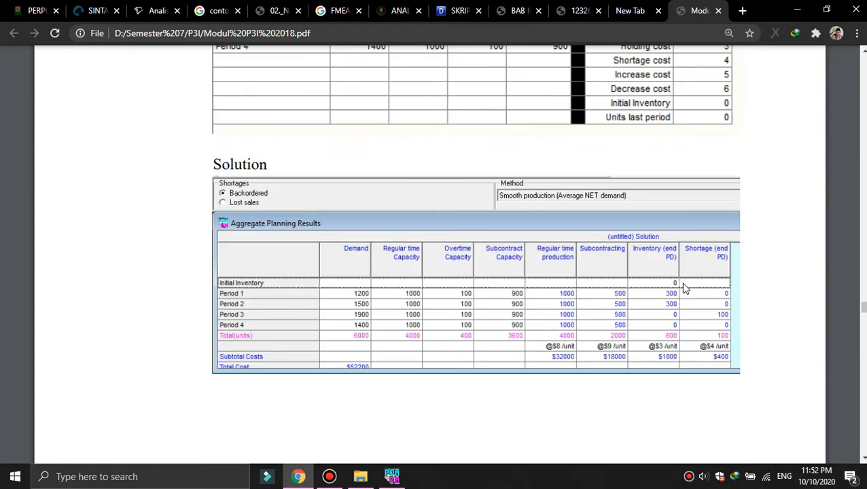
scroll(683, 285, "up", 5)
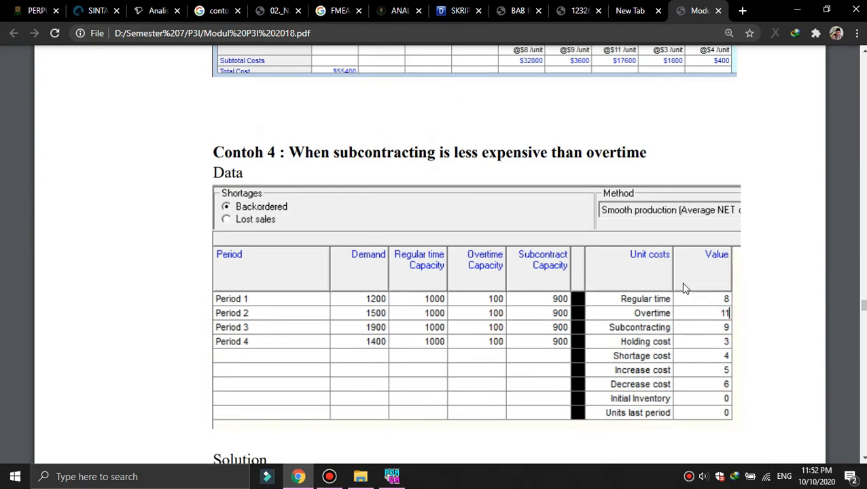
scroll(664, 254, "up", 1)
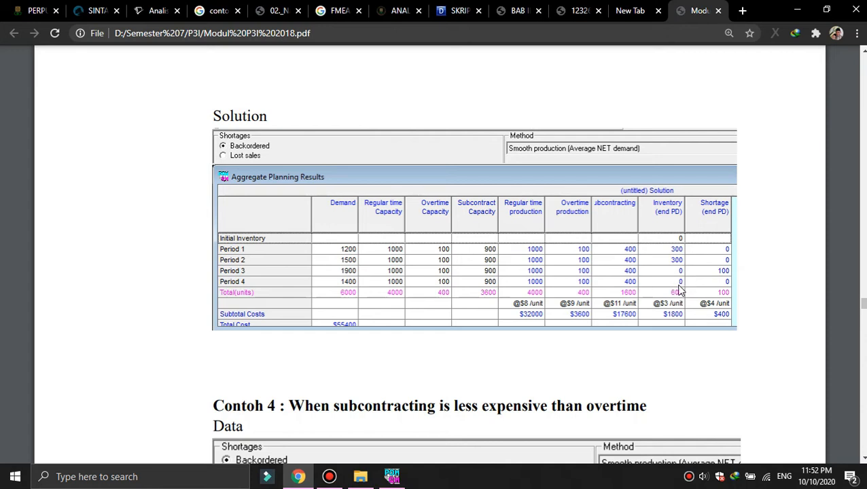
Return to Contoh 5 in the module and examine the period-end inventory in its lost sales solution.
scroll(675, 287, "down", 10)
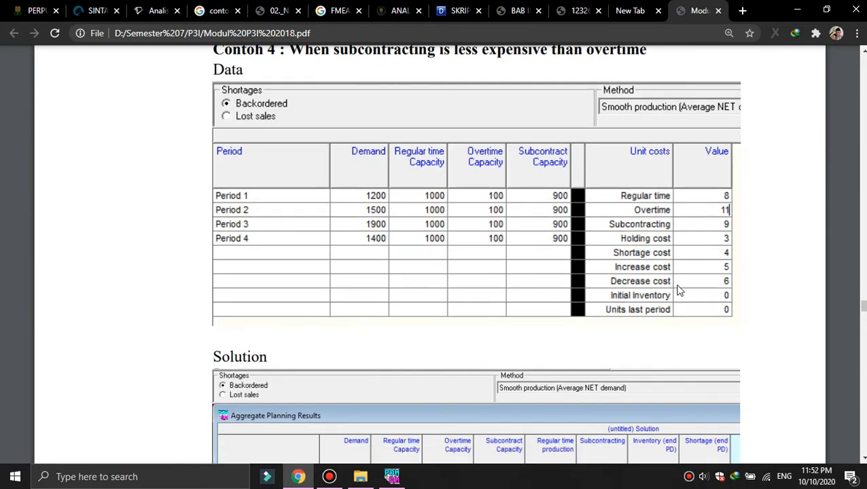
scroll(675, 291, "down", 9)
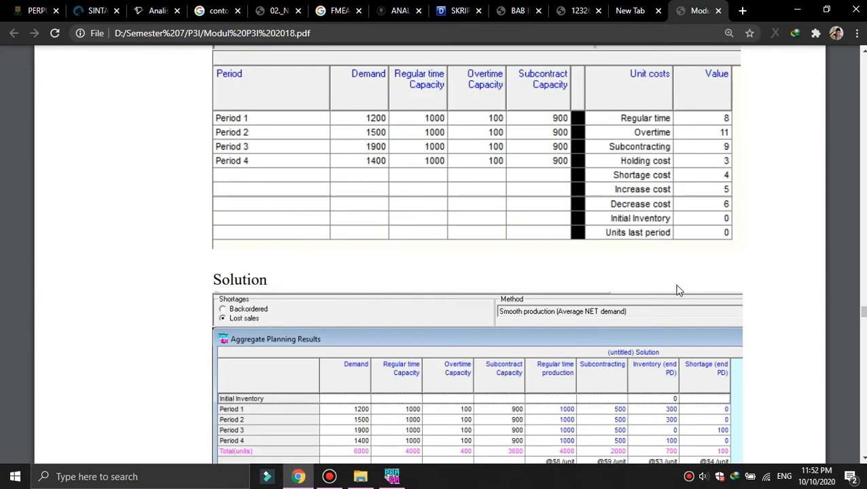
scroll(676, 291, "down", 8)
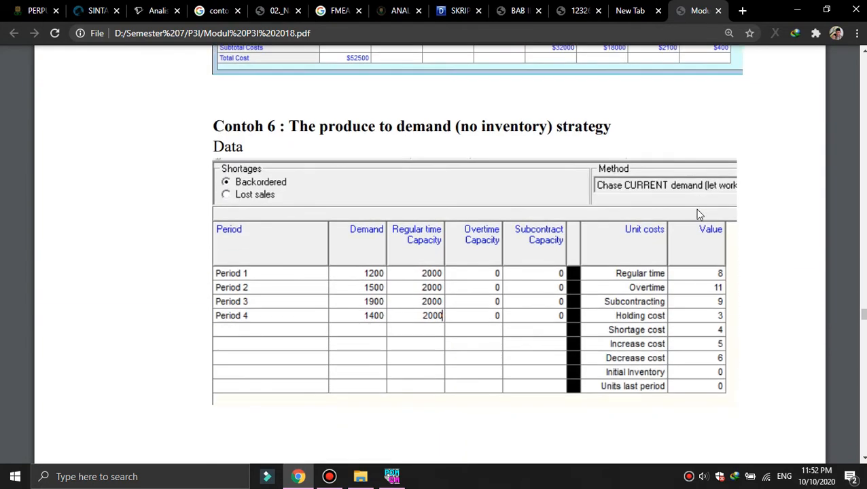
scroll(700, 215, "up", 3)
scroll(700, 215, "up", 2)
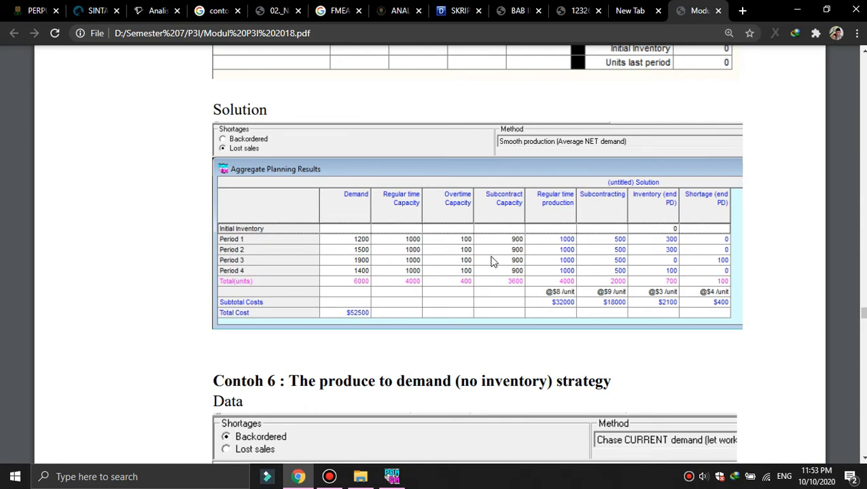
scroll(494, 262, "up", 1)
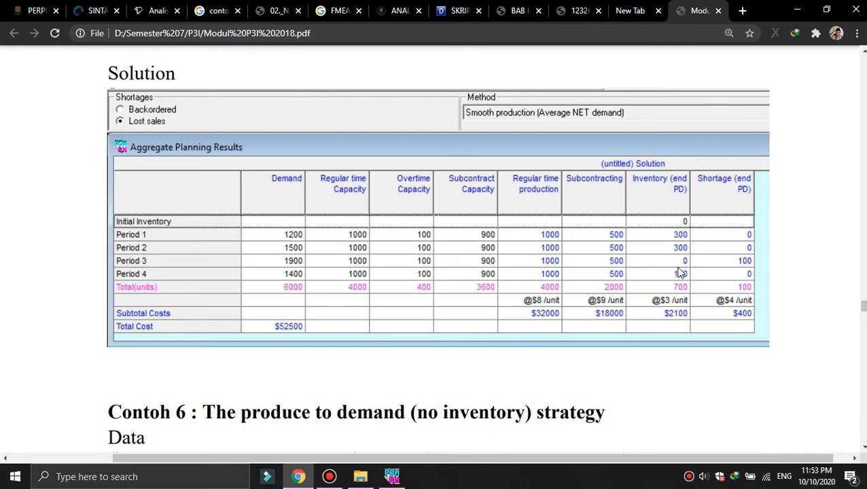
scroll(681, 273, "down", 3)
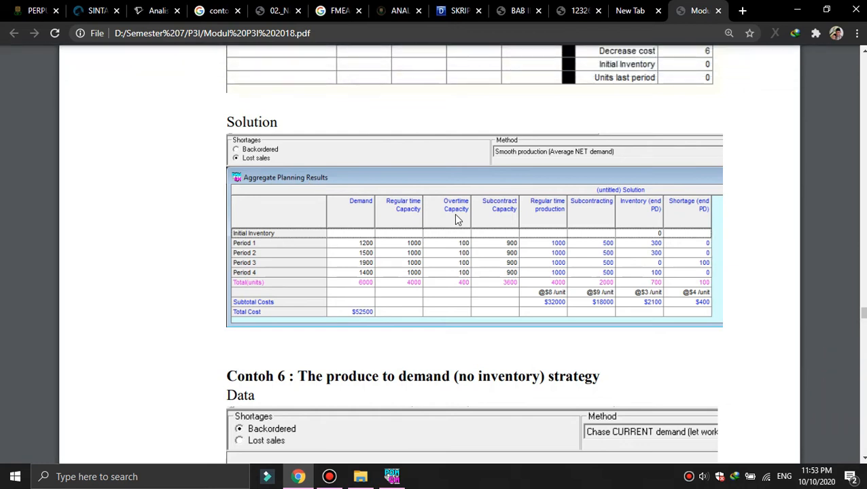
Read the input data of Contoh 6, the produce to demand strategy, and switch back to POM for Windows.
scroll(457, 219, "down", 2)
scroll(456, 222, "down", 1)
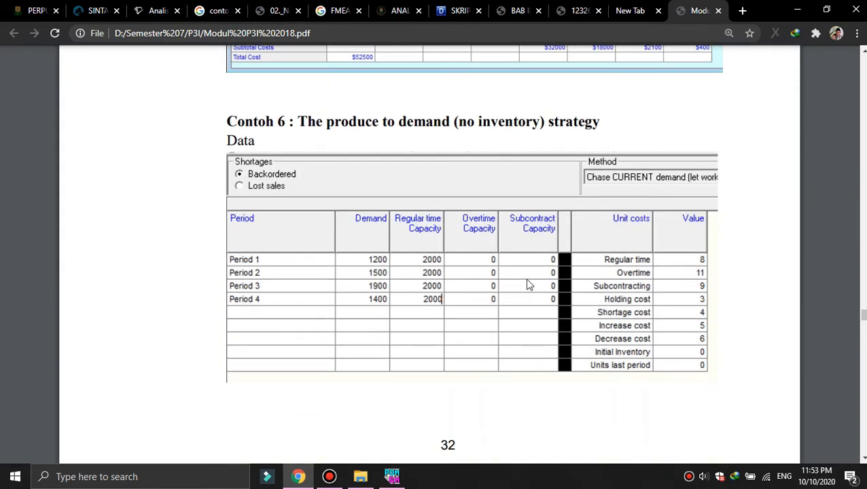
left_click(392, 476)
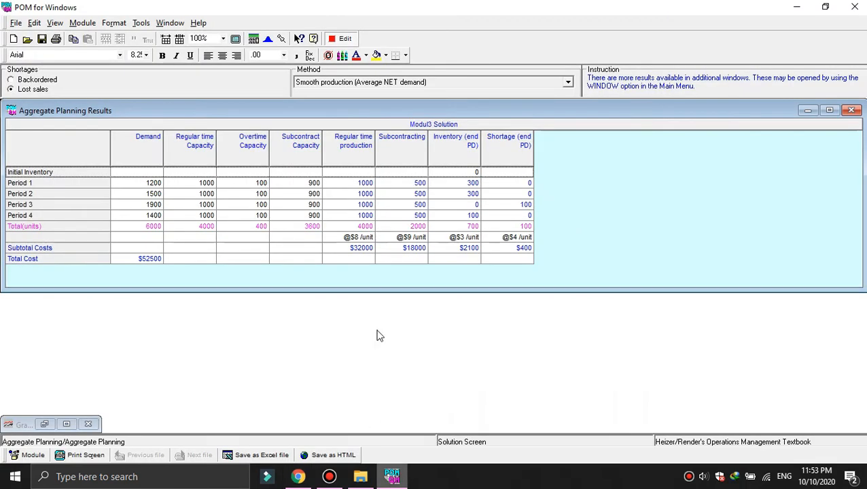
Reopen the problem data and set the overtime capacity to 0 for all four periods.
left_click(345, 40)
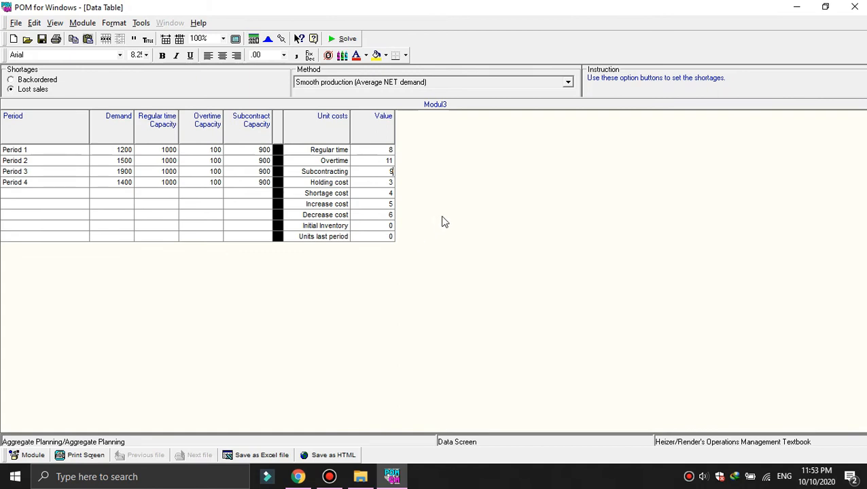
left_click(216, 150)
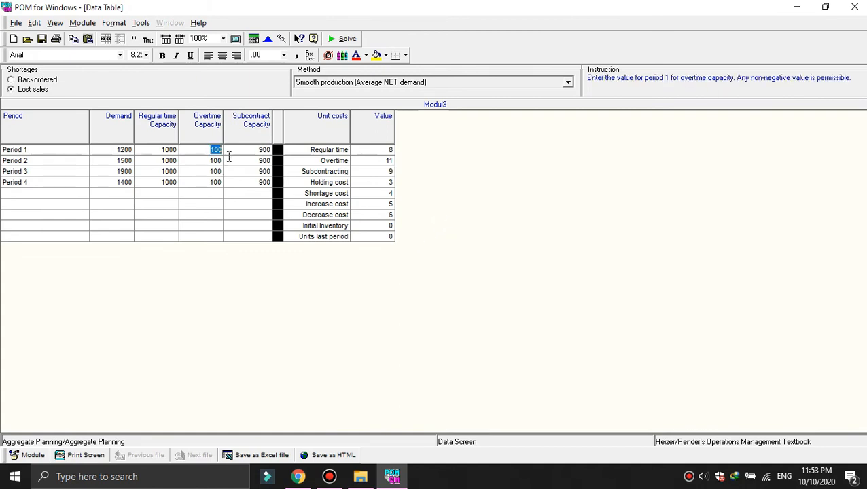
type("0")
key("Return")
type("0")
key("Return")
type("0")
key("Return")
type("0")
key("Return")
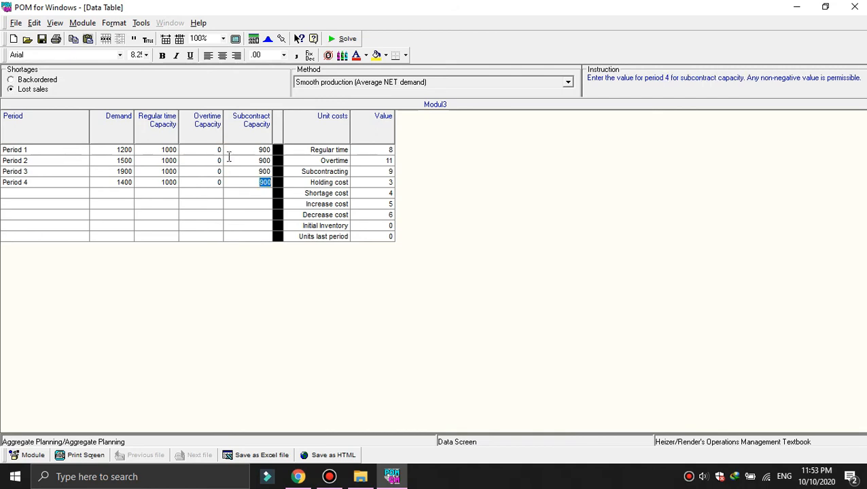
Set the subcontract capacity to 0 for all four periods.
type("0")
key("Up")
type("0")
key("Up")
type("0")
key("Up")
type("0")
Set the regular time capacity to 2000 for all four periods.
left_click(162, 149)
type("2000")
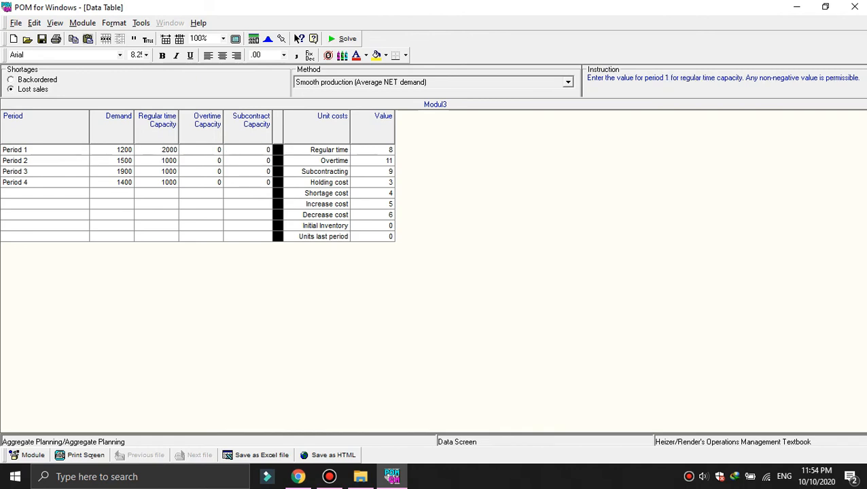
key("Down")
type("2000")
key("Down")
type("2000")
key("Down")
type("2000")
Solve with Backordered shortages and the Chase CURRENT demand (let workforce vary) method, enlarging the results to show the total cost row.
left_click(19, 80)
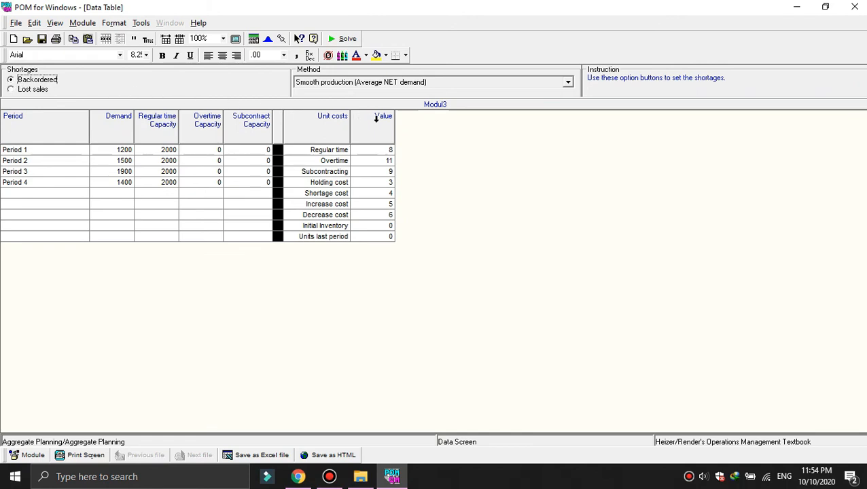
left_click(568, 82)
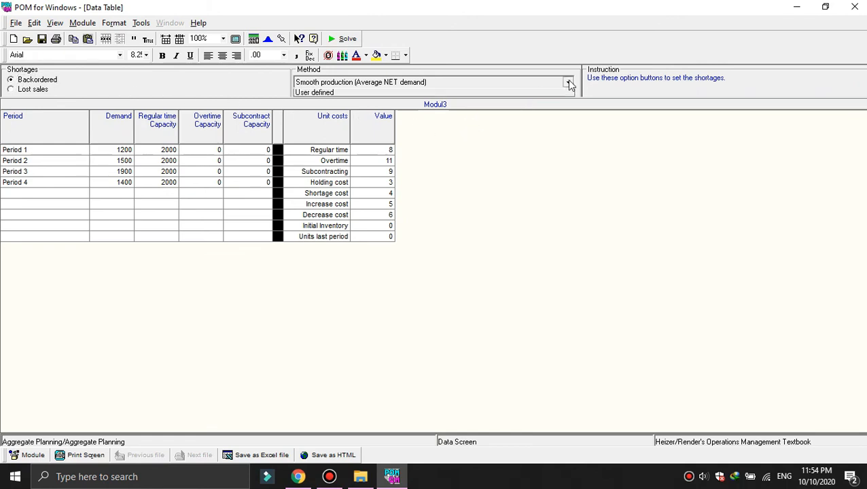
left_click(568, 82)
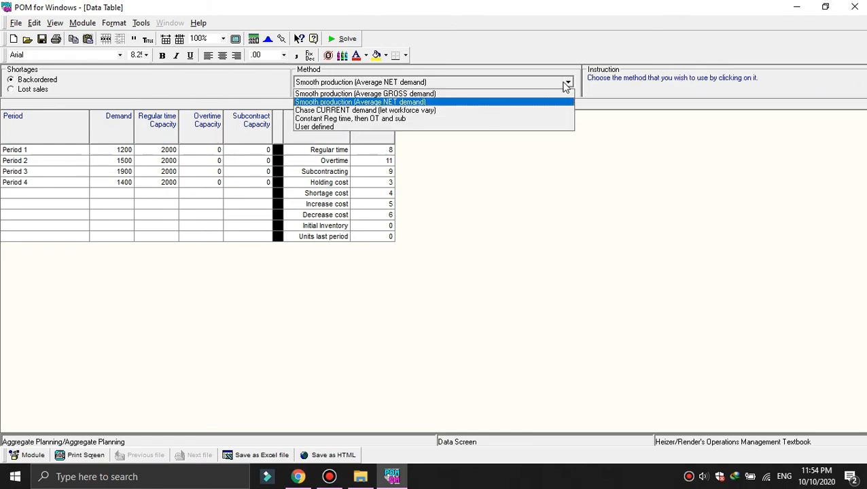
left_click(501, 113)
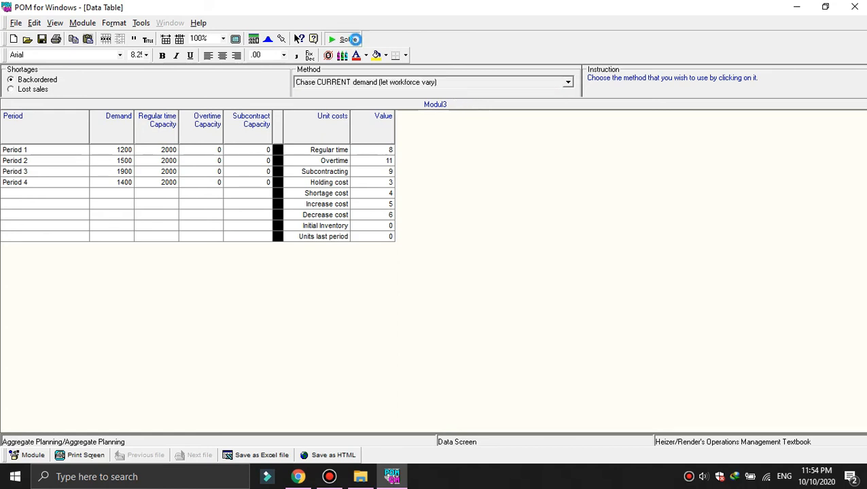
left_click(343, 39)
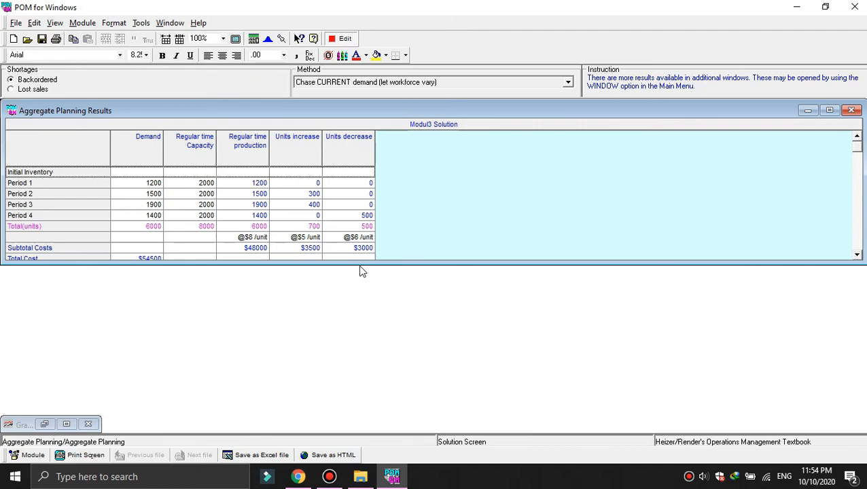
left_click_drag(361, 264, 369, 305)
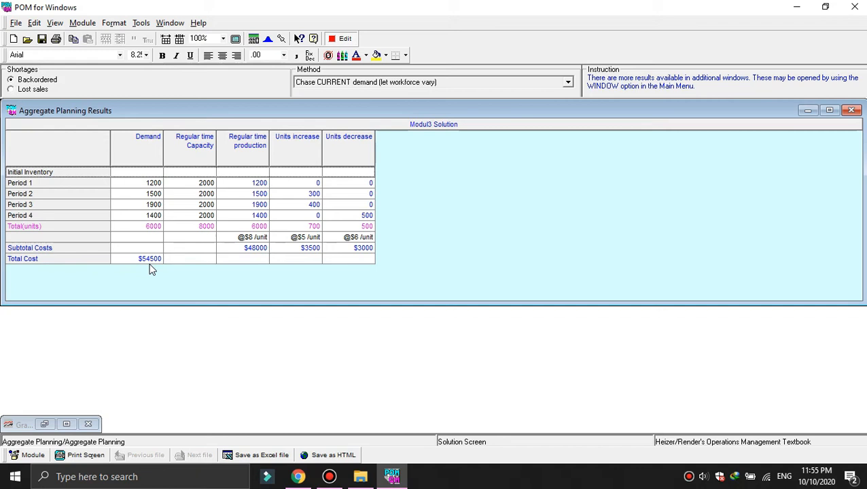
Return to the problem data and set the regular time capacity to 1500 for all four periods.
left_click(342, 42)
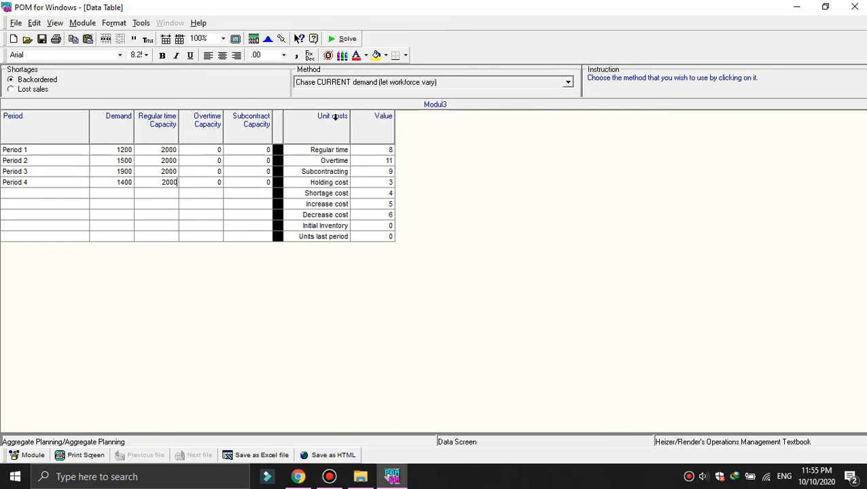
left_click(211, 150)
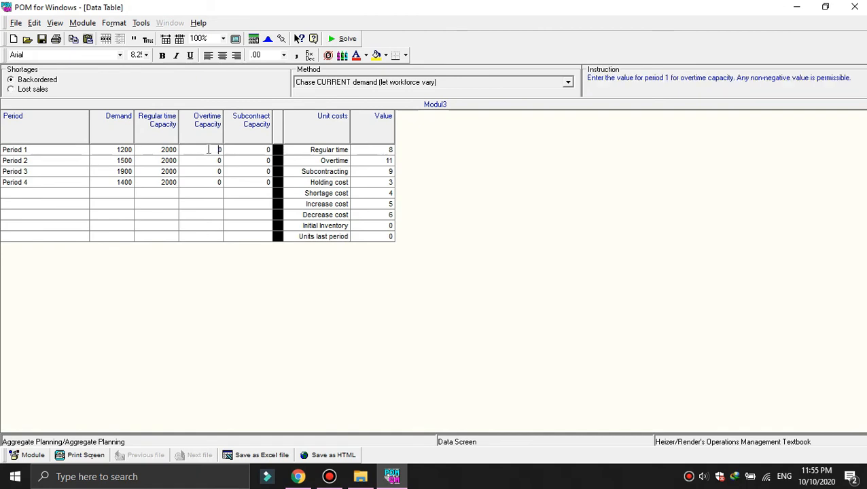
left_click(153, 150)
left_click_drag(153, 150, 177, 150)
type("15")
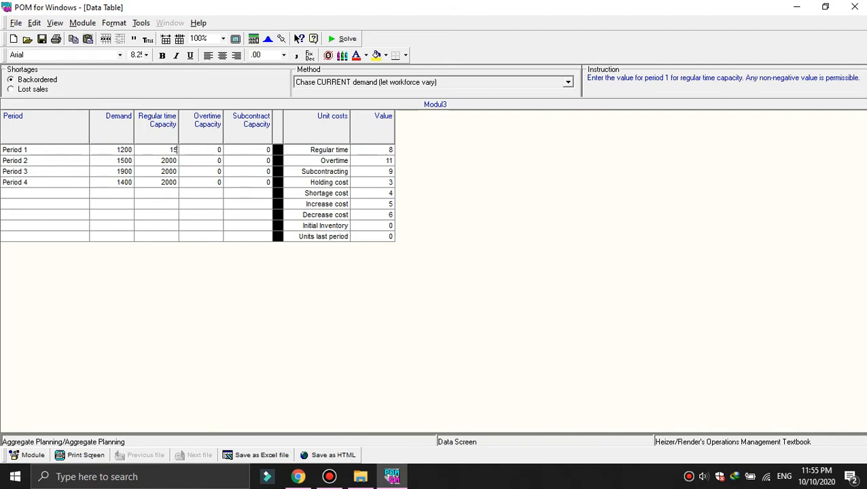
type("00")
key("Return")
type("1500")
key("Return")
type("1500")
key("Return")
type("1500")
Set the overtime capacity to 500 for all four periods.
key("Tab")
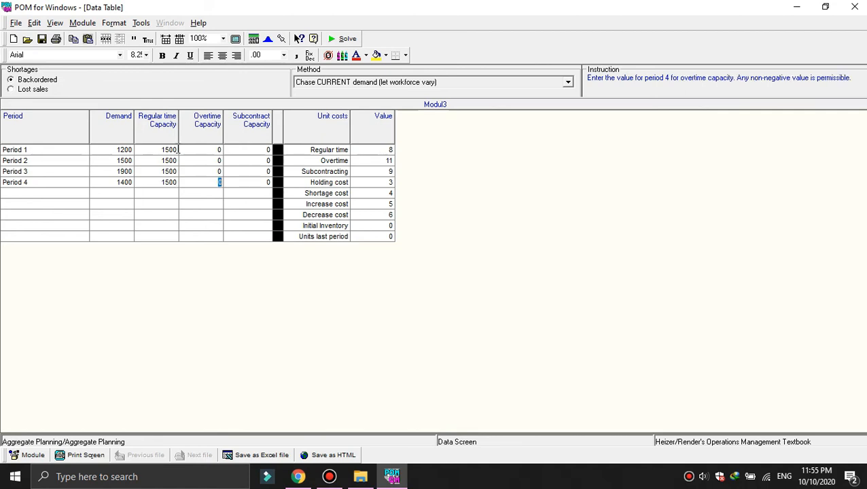
type("500")
key("Up")
key("Down")
key("Up")
type("500")
key("Up")
type("500")
key("Up")
type("500")
Set the subcontract capacity to 500 for all four periods.
key("Right")
type("500")
key("Down")
type("500")
key("Down")
type("500")
key("Down")
type("500")
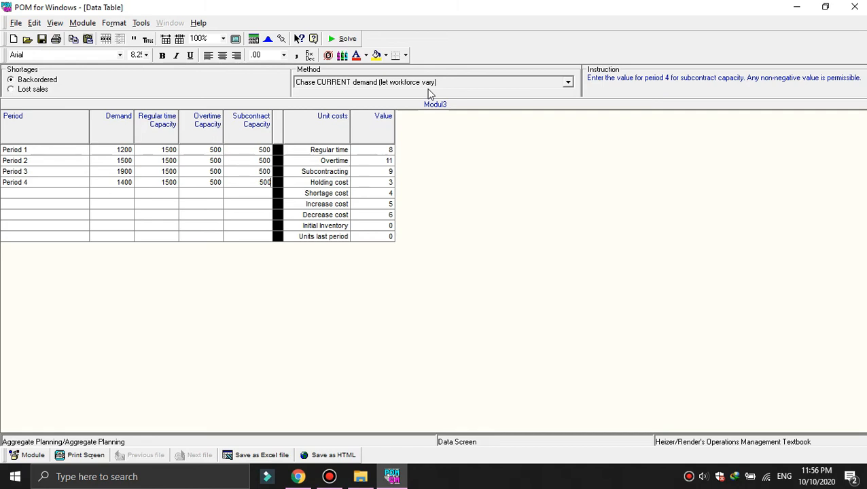
Solve the chase demand plan with the revised capacities, examine its regular time production, and return to the data.
left_click(342, 39)
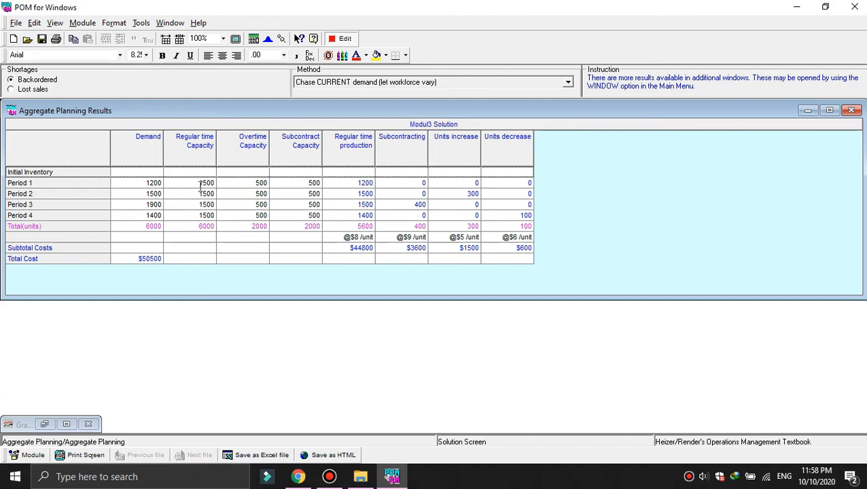
left_click(365, 189)
left_click(338, 41)
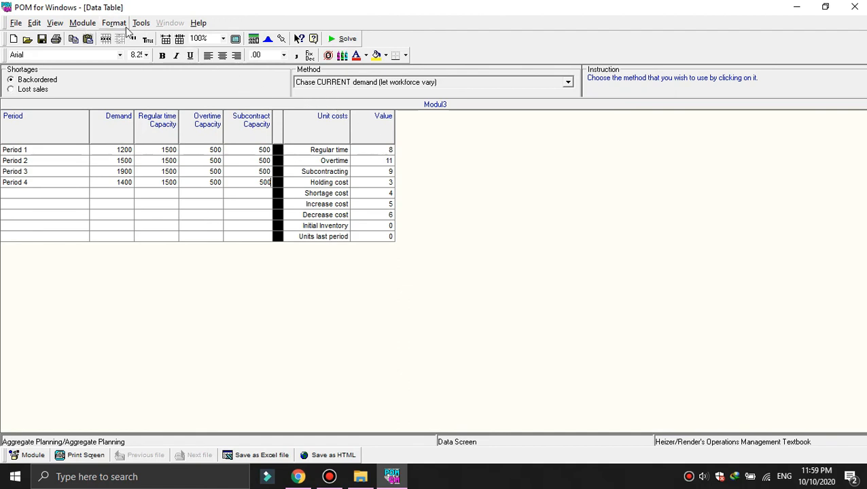
Restart Aggregate Planning without saving the modified data and create a four-period Transportation Model data set titled "modul3", with shortages not allowed.
left_click(83, 23)
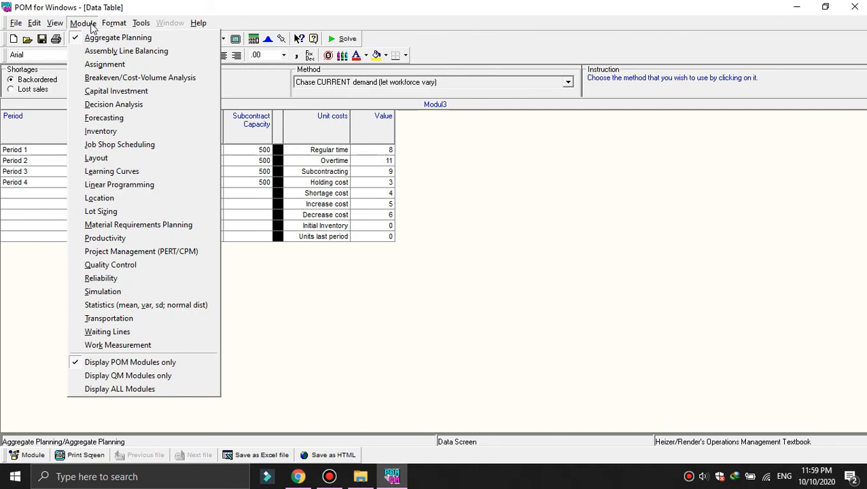
left_click(95, 38)
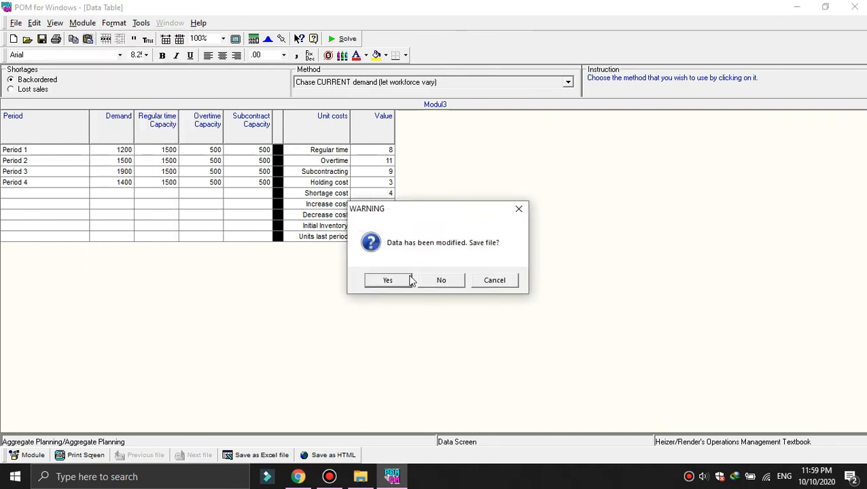
left_click(441, 282)
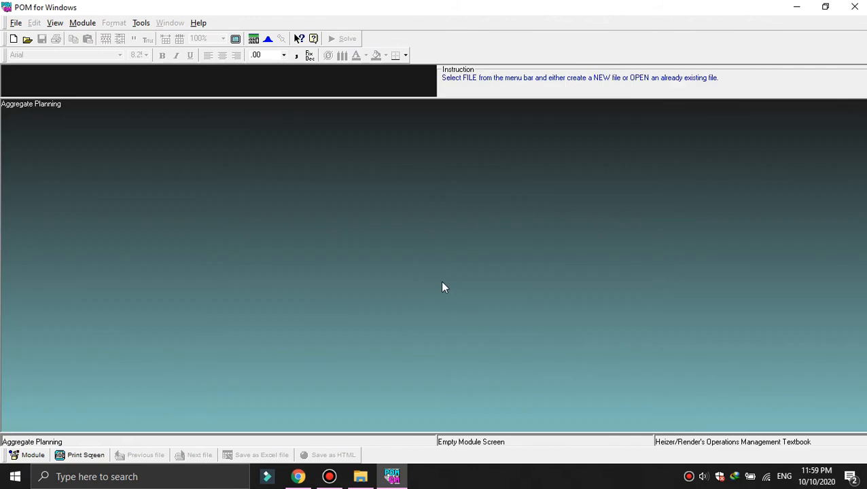
left_click(16, 23)
mouse_move(58, 39)
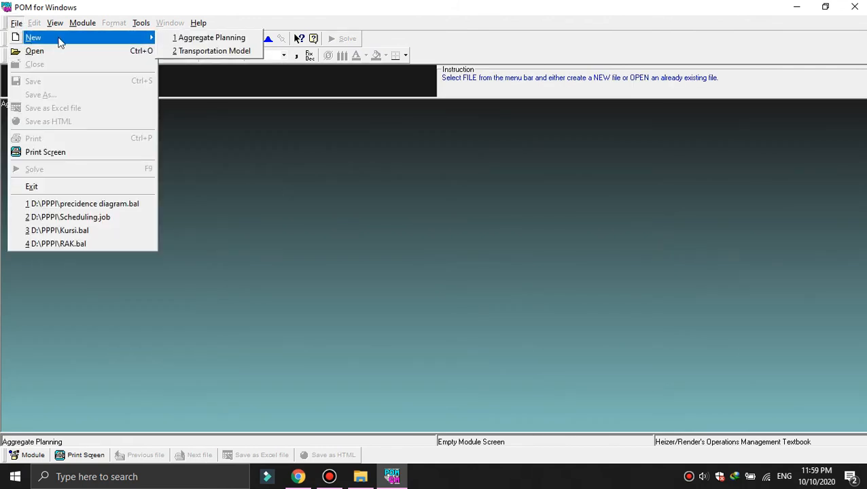
left_click(213, 51)
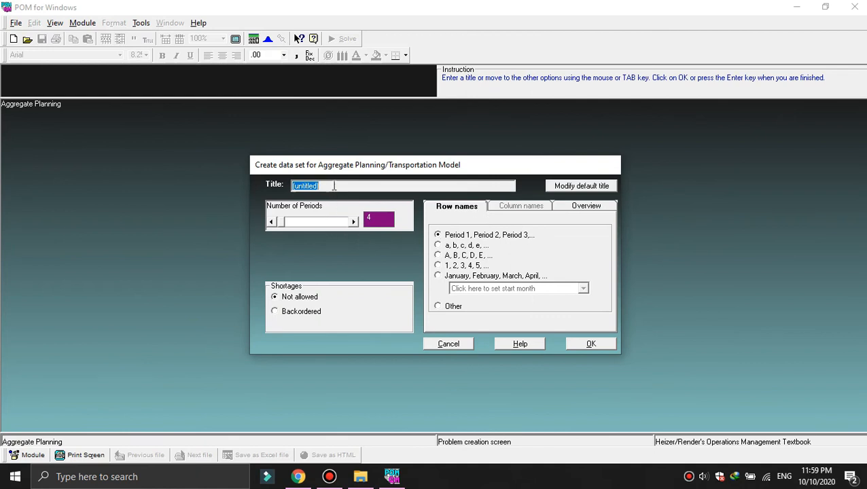
type("modul3")
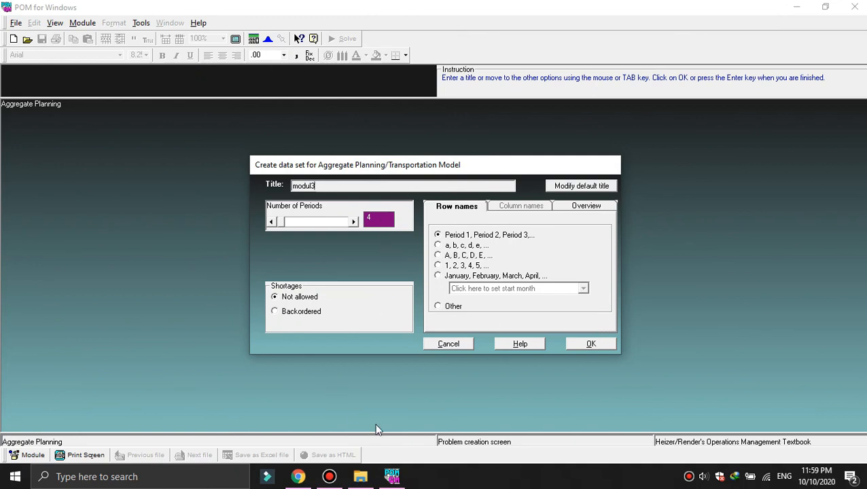
left_click(596, 342)
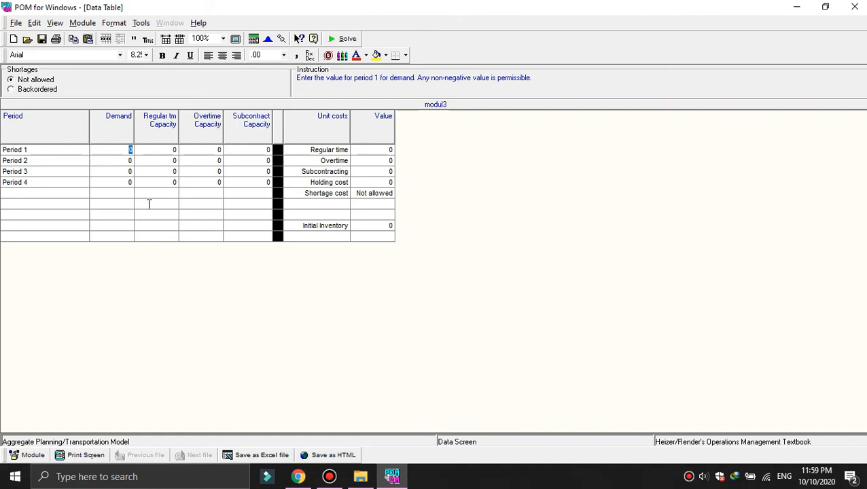
Enter demands of 800, 1000, 900 and 1200 for Periods 1 to 4.
type("800")
key("Return")
type("1000")
key("Return")
type("900")
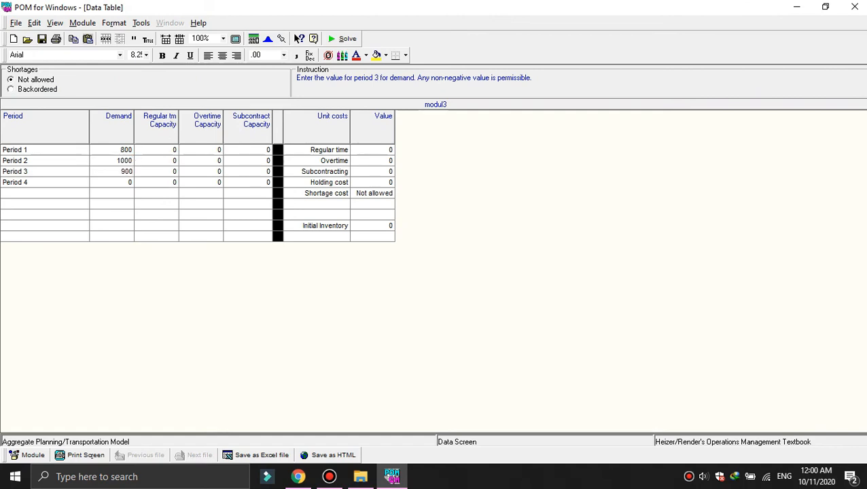
key("Return")
type("1200")
Set the regular time capacity to 800 for all four periods.
left_click(171, 148)
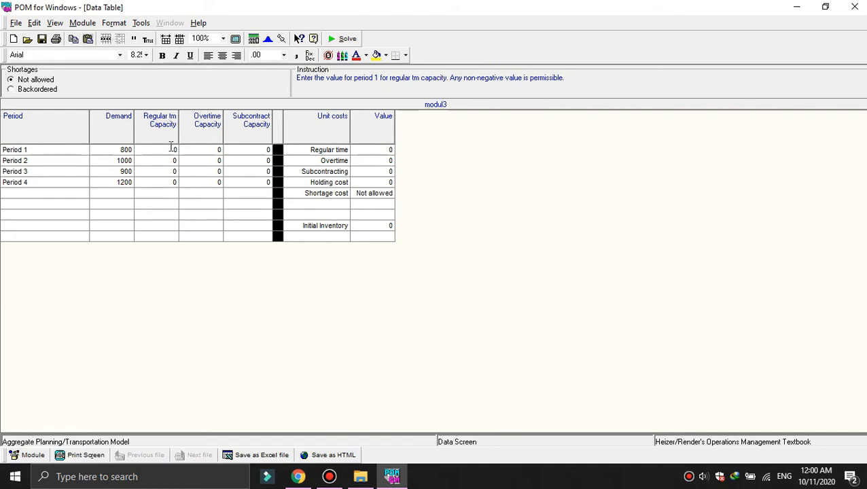
type("800")
key("Return")
type("800")
key("Return")
type("800")
key("Return")
type("800")
Set the overtime capacity to 100 for all four periods.
key("Tab")
type("100")
key("Up")
type("100")
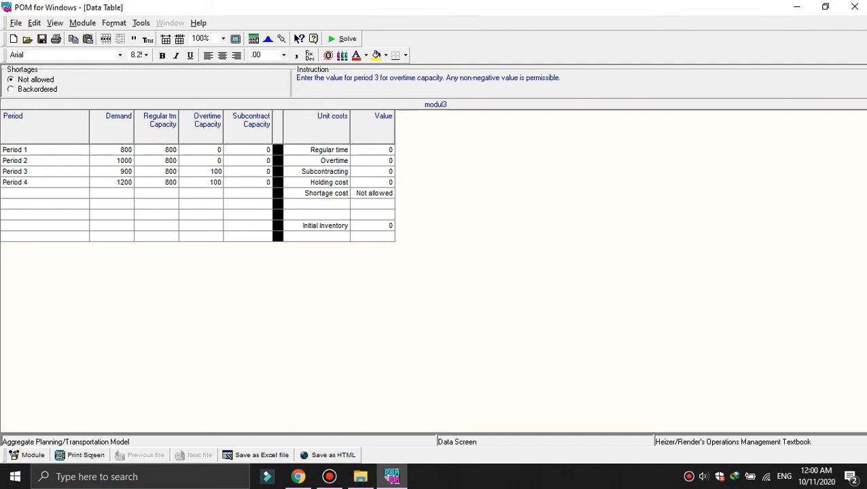
key("Up")
type("100")
key("Up")
type("100")
Set the subcontract capacity to 750 for all four periods.
key("Right")
type("750")
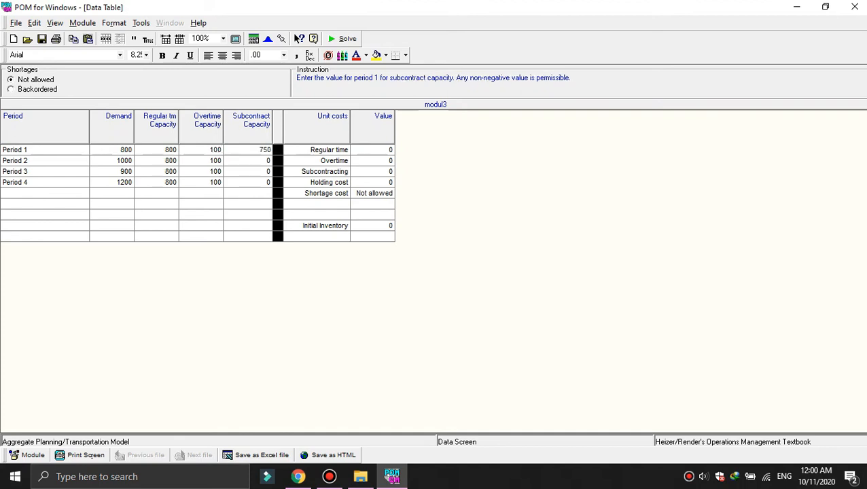
key("Down")
type("750")
key("Down")
type("750")
key("Down")
type("750")
Enter unit costs of 27 for regular time, 34 for overtime, 60 for subcontracting and 5 for holding.
left_click(378, 152)
type("27")
key("Return")
type("34")
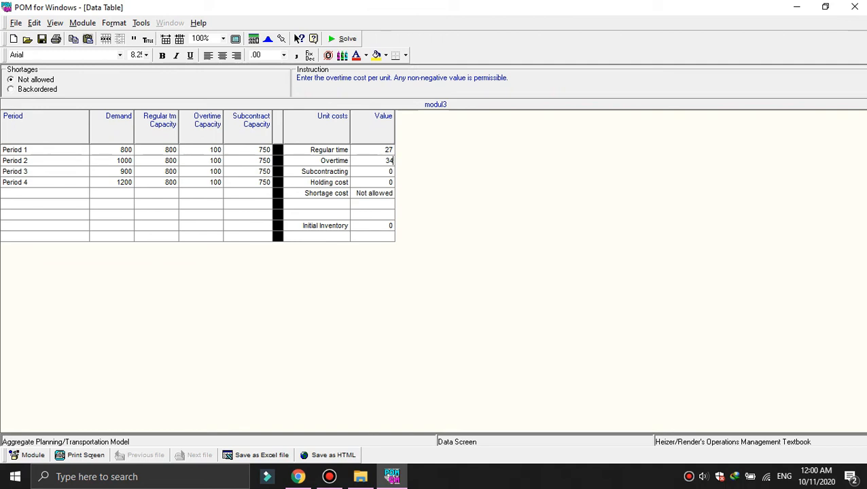
key("Return")
type("60")
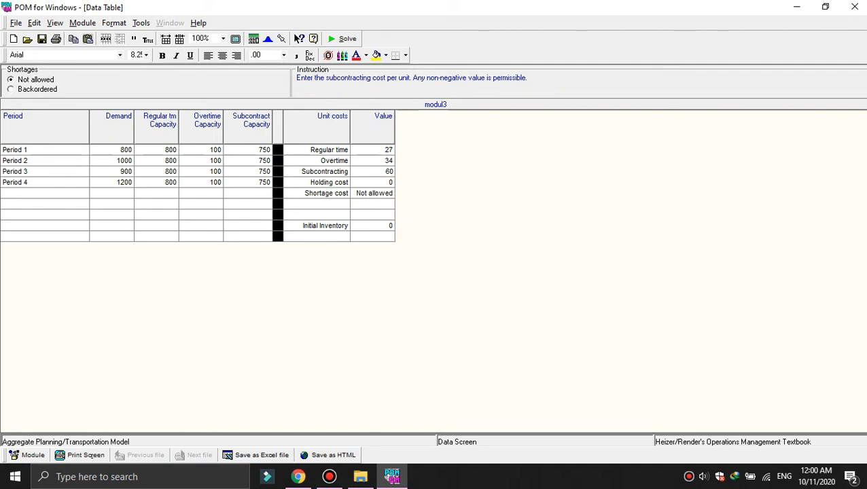
key("Return")
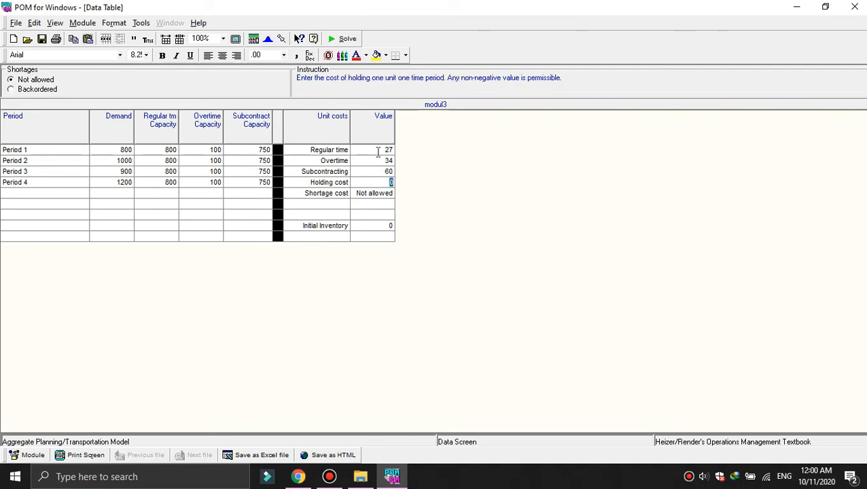
type("5")
Set the initial inventory to 25 and solve the transportation model.
left_click(387, 225)
type("25")
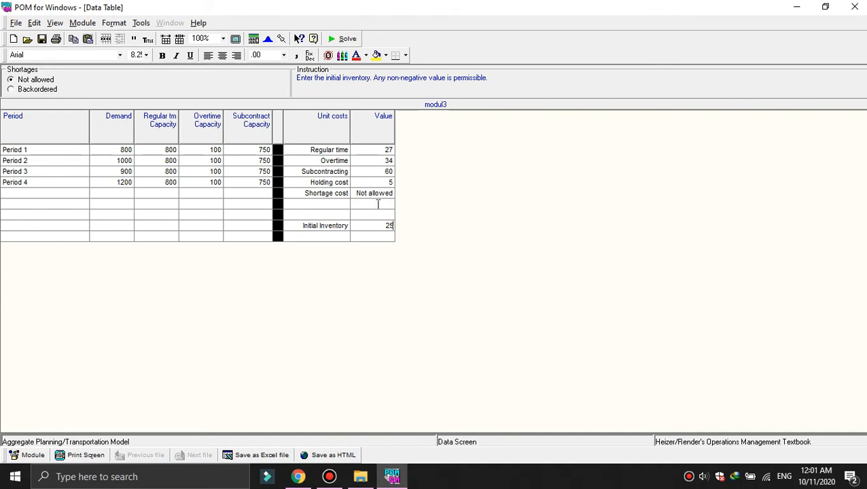
left_click(342, 39)
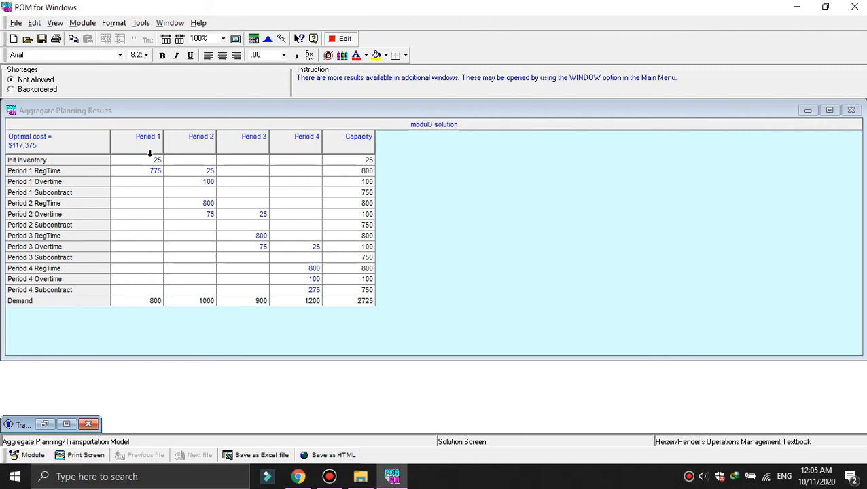
Examine how initial inventory, regular time, overtime and subcontracting are allocated to each period's demand in the Aggregate Planning Results.
left_click(149, 300)
left_click(152, 171)
left_click(208, 184)
left_click(210, 213)
left_click(204, 202)
left_click(364, 204)
left_click(253, 216)
left_click(262, 235)
left_click(309, 247)
left_click(312, 268)
left_click(359, 269)
Tile the result windows and resize the Transportation Model window so its unit costs are readable down to the Demand row.
left_click(168, 25)
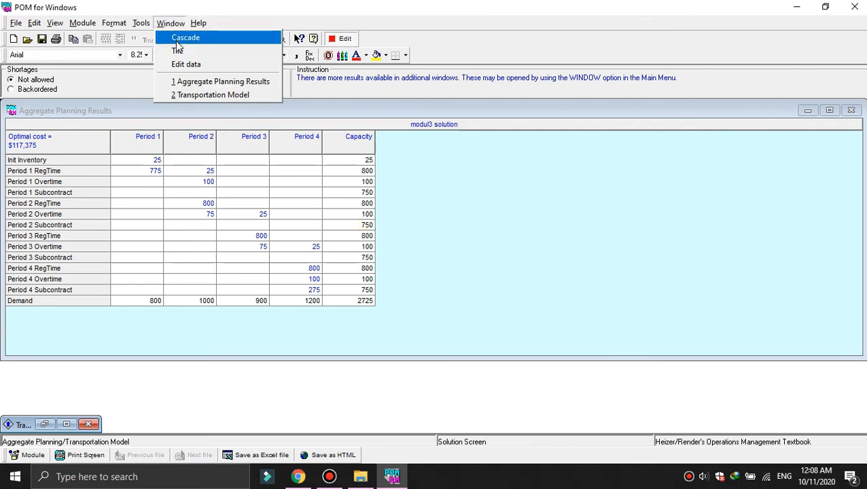
left_click(179, 52)
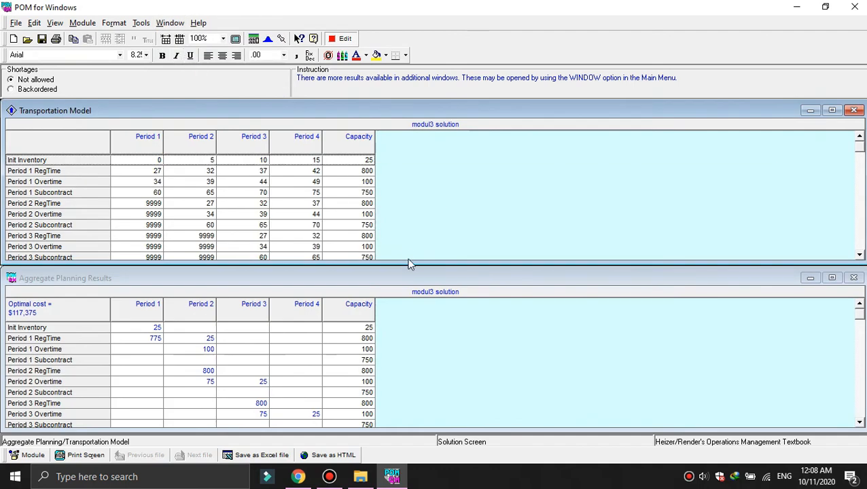
mouse_move(406, 264)
left_mouse_down()
mouse_move(408, 286)
mouse_move(406, 272)
left_mouse_up()
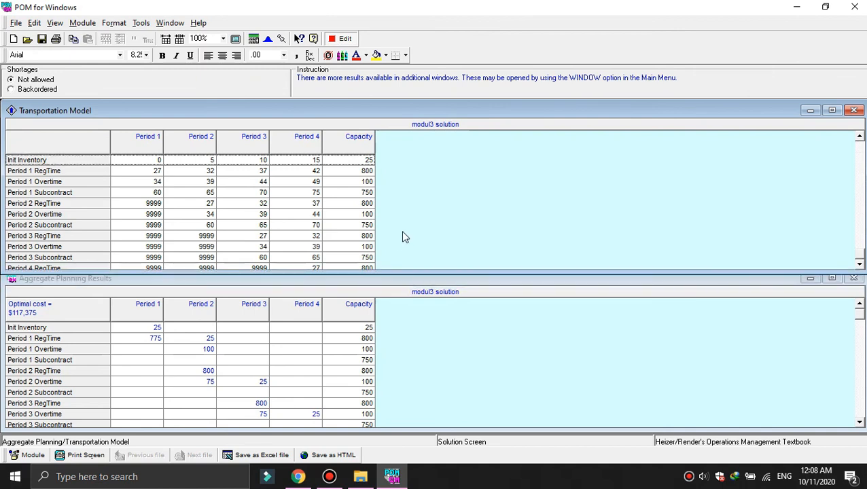
scroll(391, 231, "down", 2)
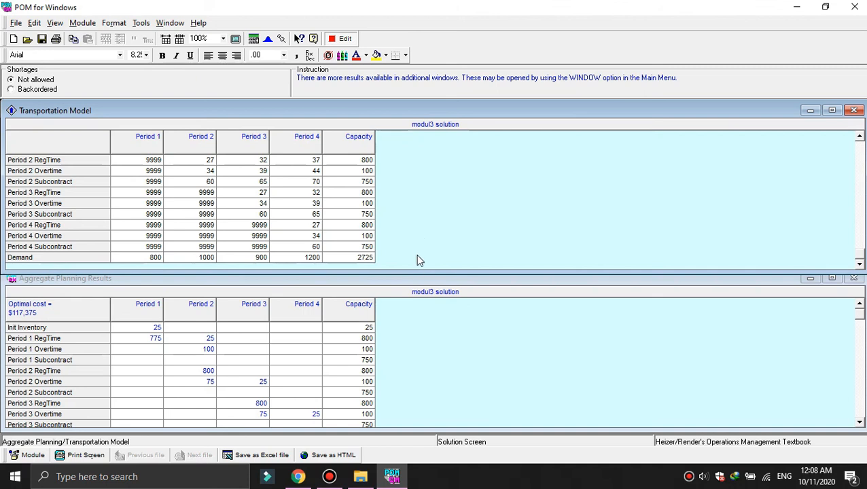
left_click_drag(428, 271, 435, 245)
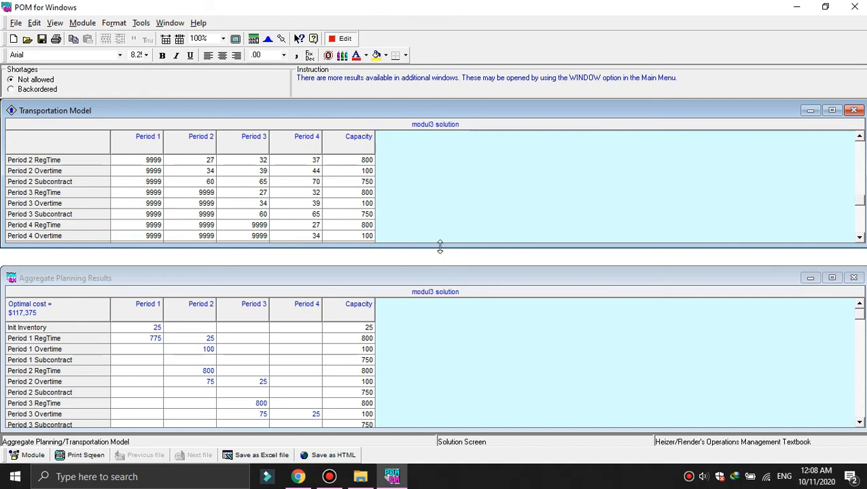
left_click_drag(439, 247, 440, 267)
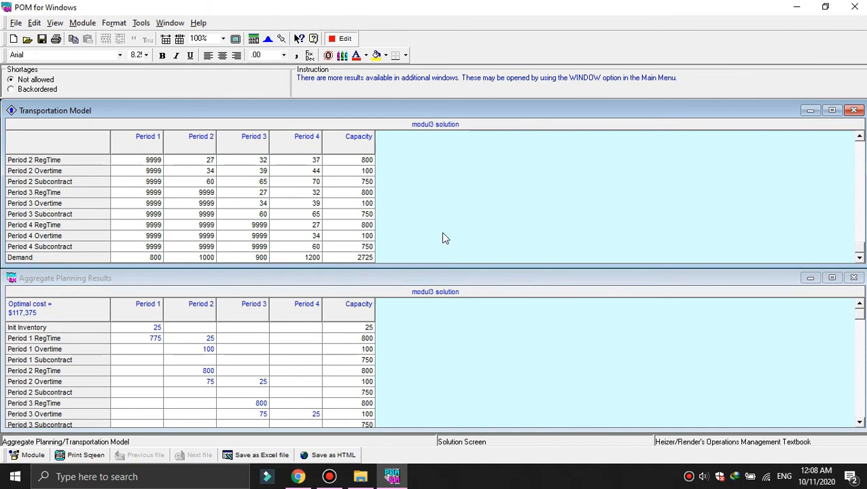